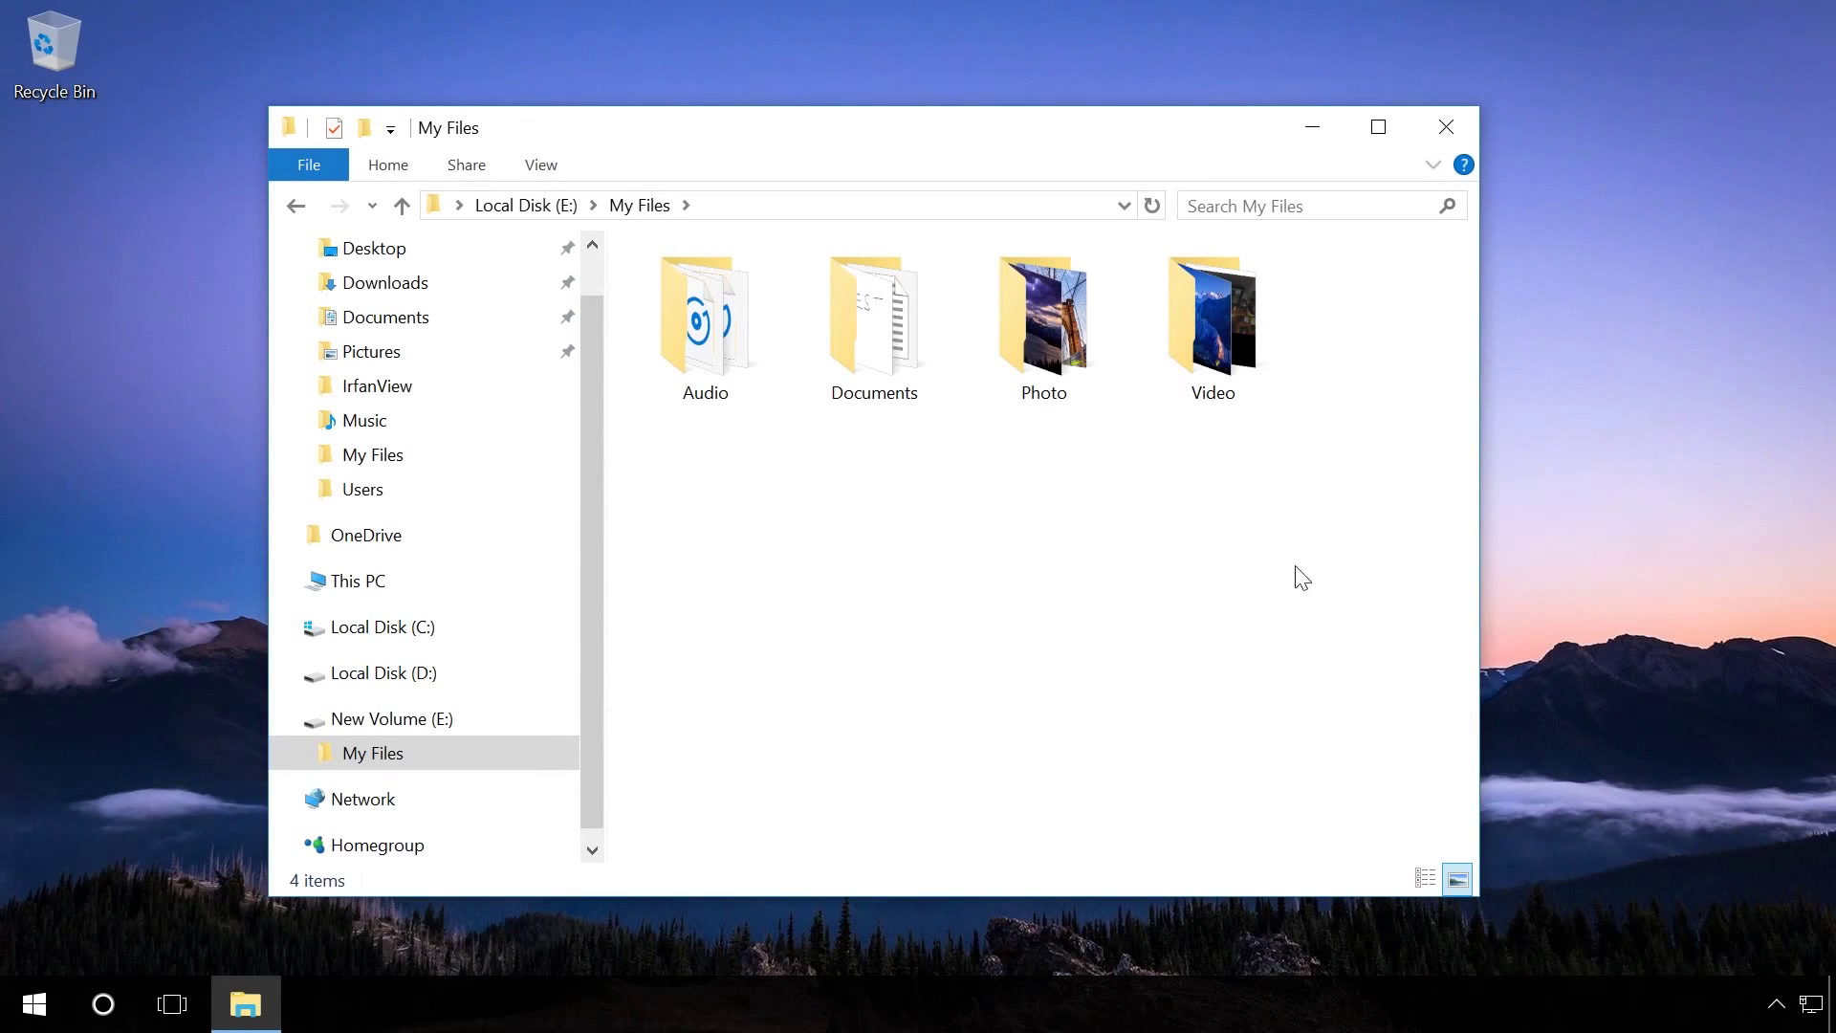
Delete the Audio, Documents, Photo and Video folders from My Files on E:, then empty the Recycle Bin.
{"action": "left_click_drag", "start_coordinate": [1326, 551], "coordinate": [691, 335]}
{"action": "right_click", "coordinate": [689, 333]}
{"action": "left_click", "coordinate": [774, 758]}
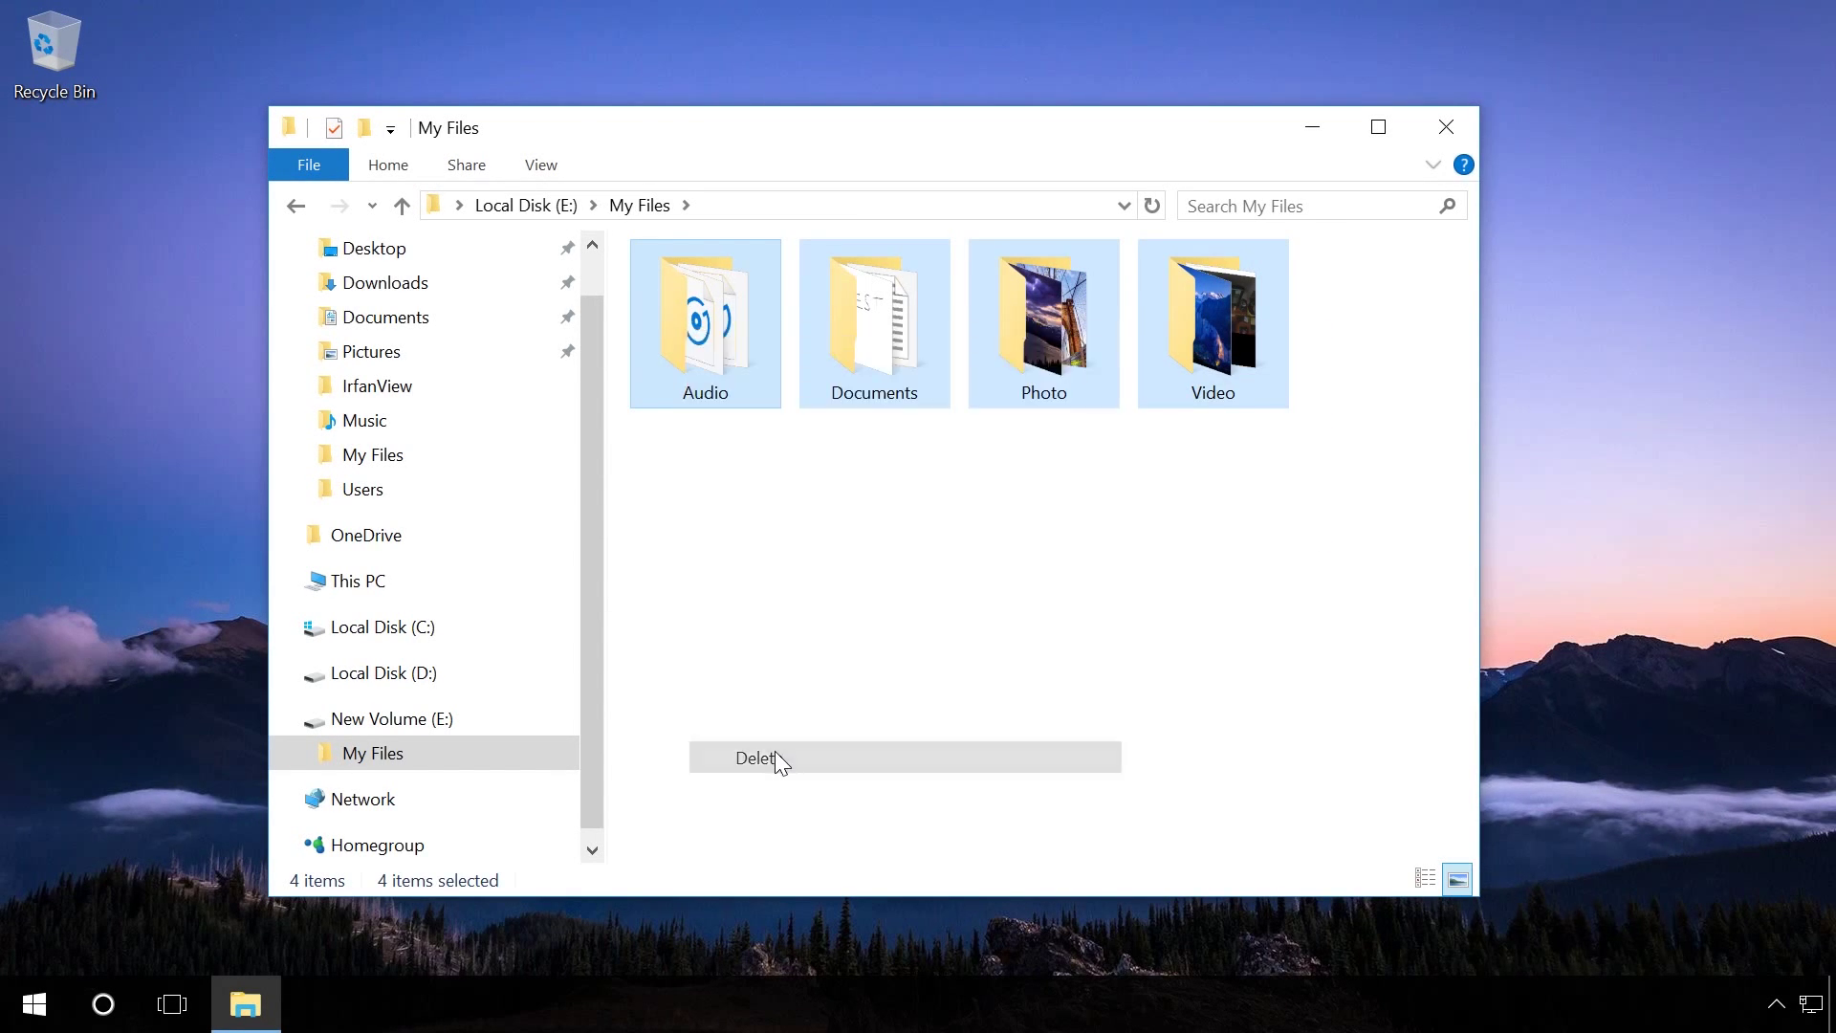
{"action": "right_click", "coordinate": [64, 60]}
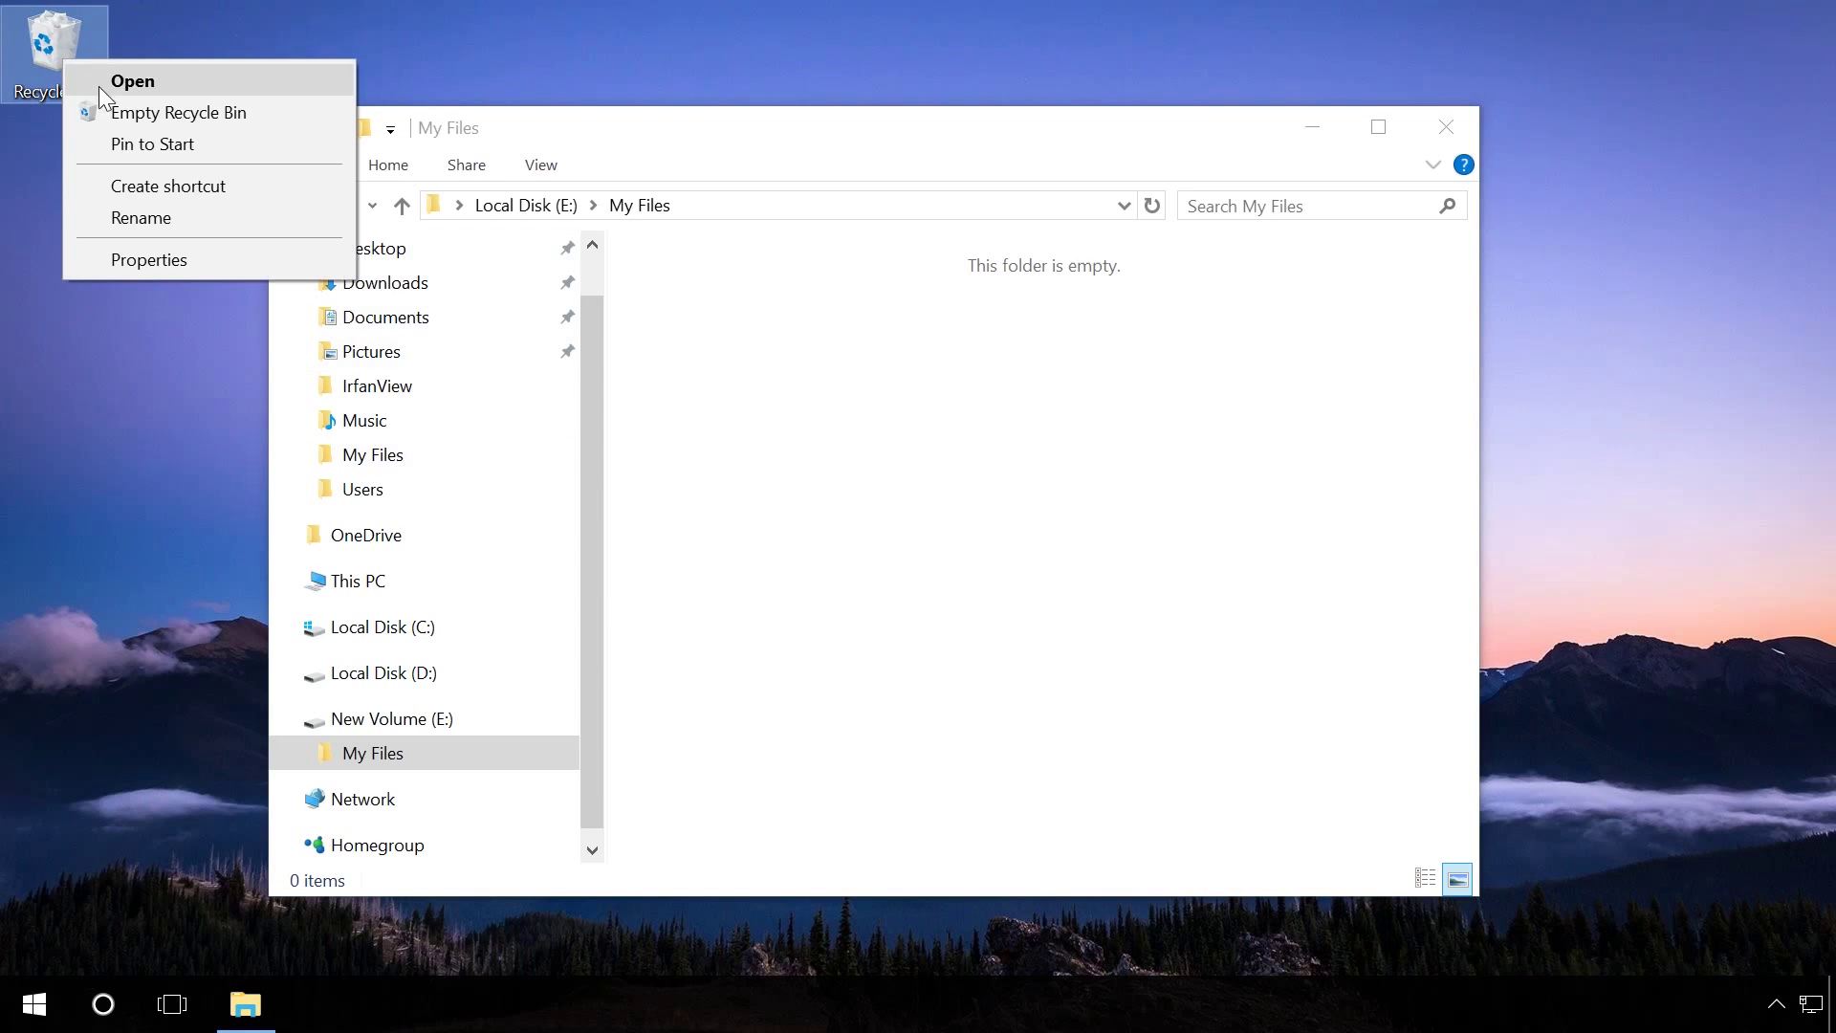
{"action": "left_click", "coordinate": [132, 111]}
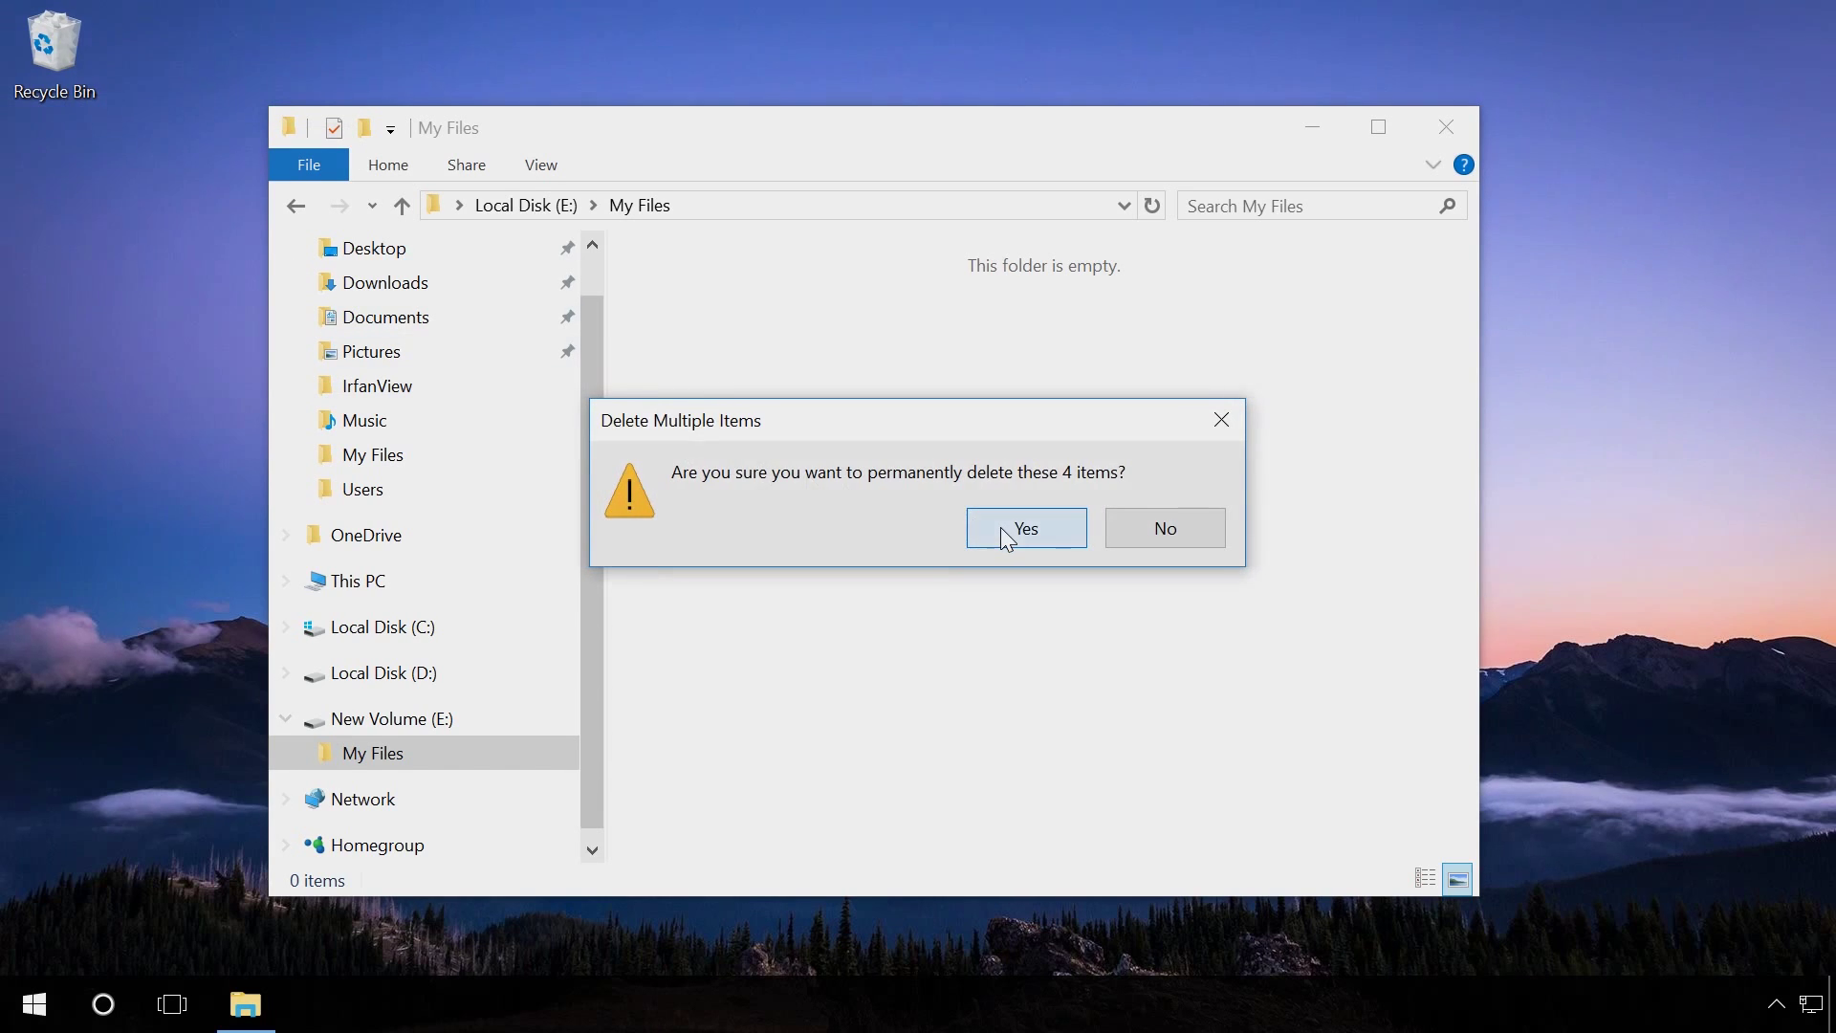
Confirm permanently deleting the 4 items, then scan drive E: for deleted files in UndeletePlus.
{"action": "left_click", "coordinate": [1003, 527]}
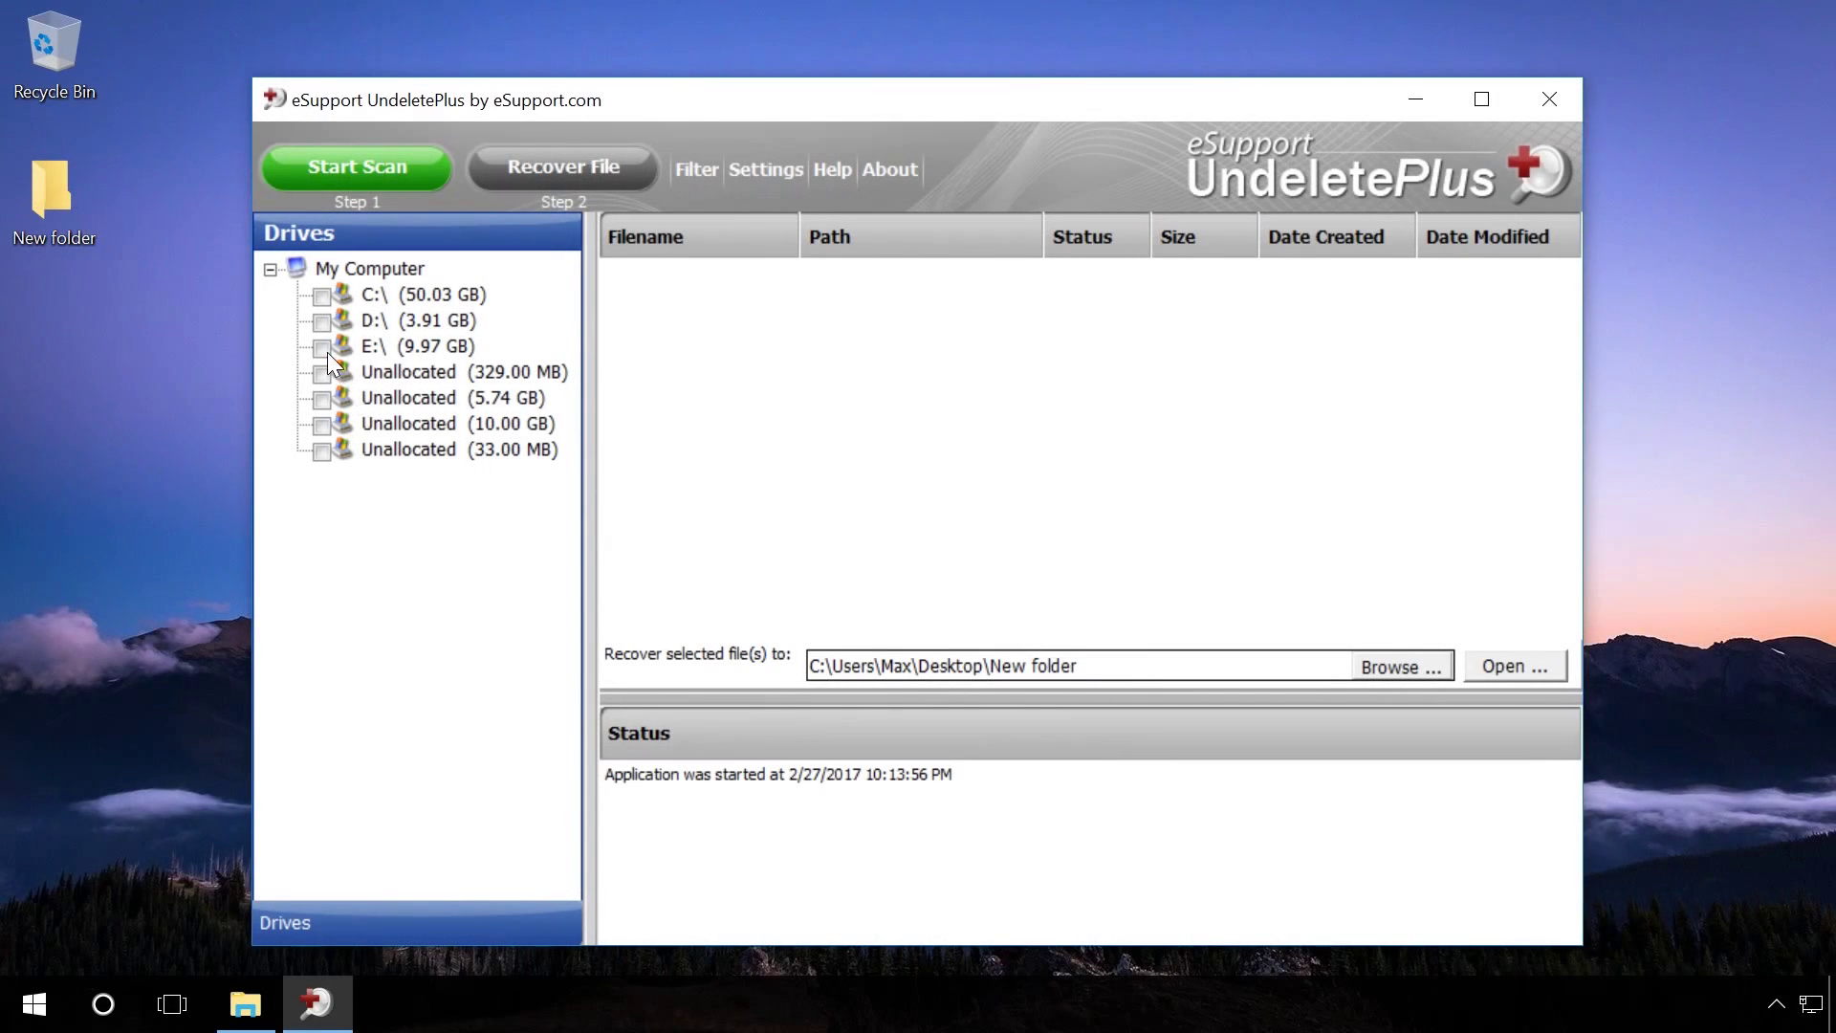
{"action": "left_click", "coordinate": [323, 349]}
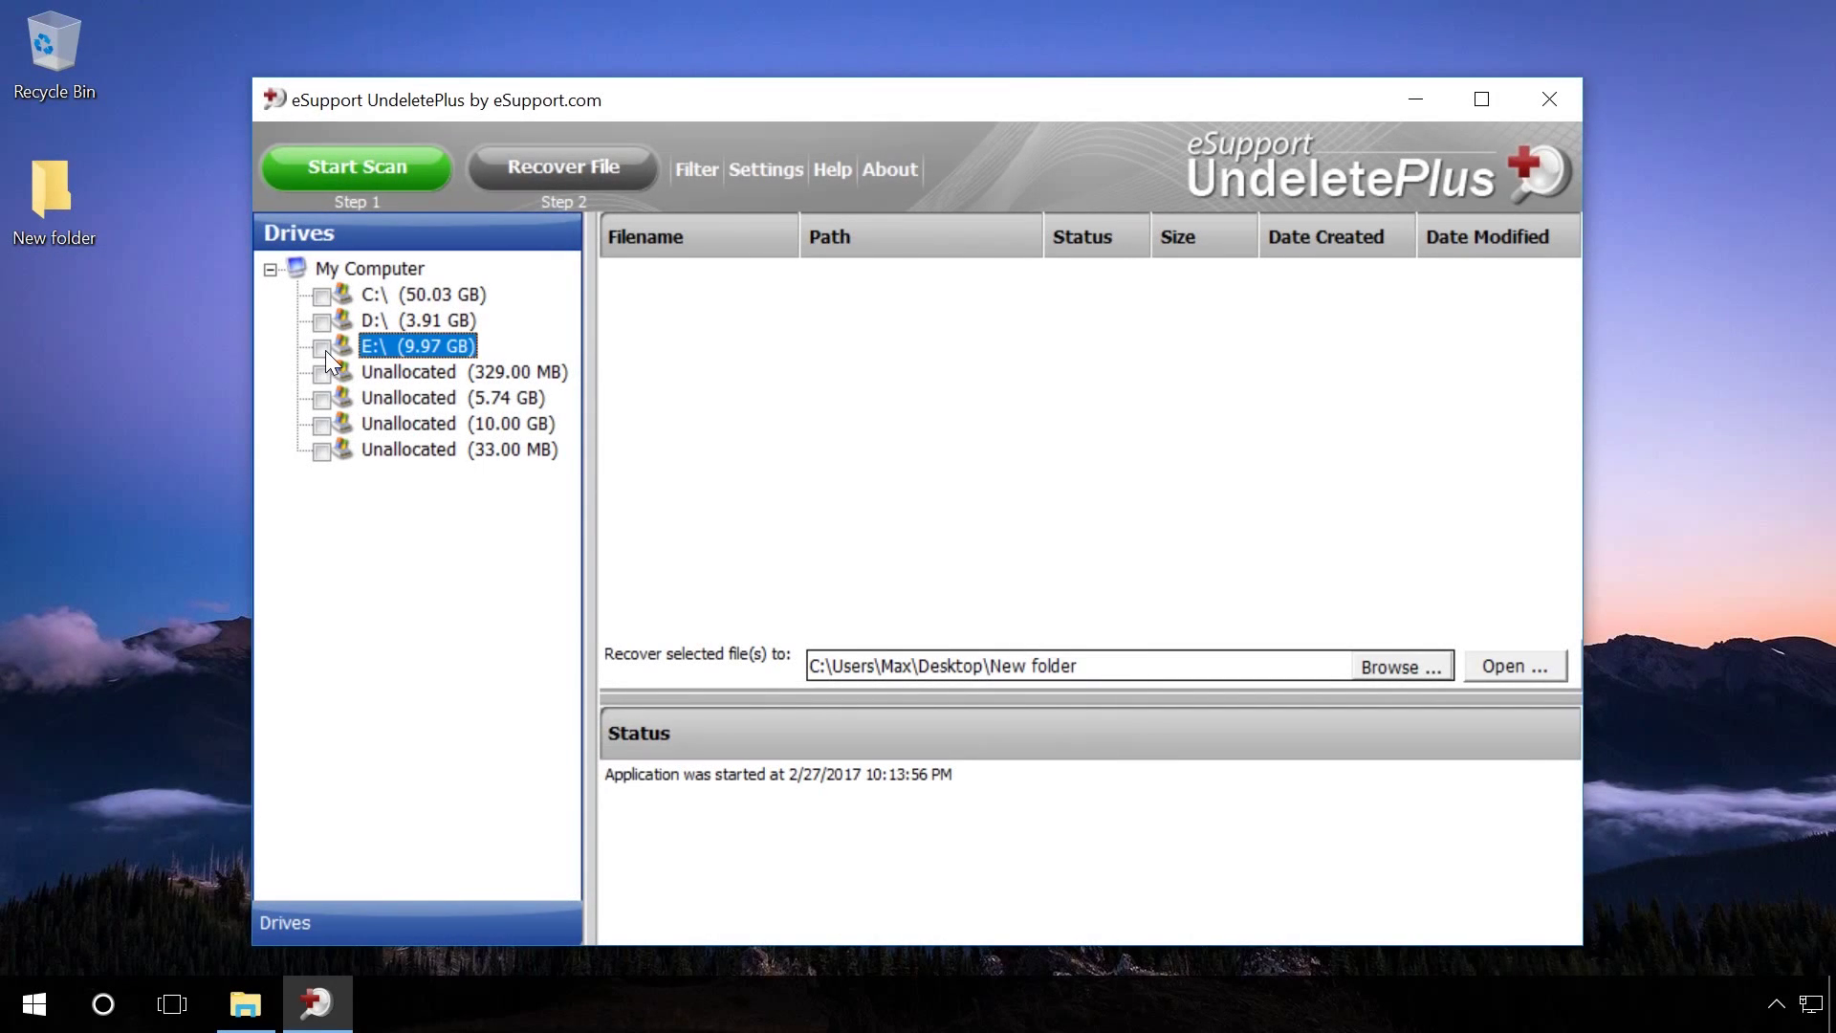
{"action": "left_click", "coordinate": [361, 179]}
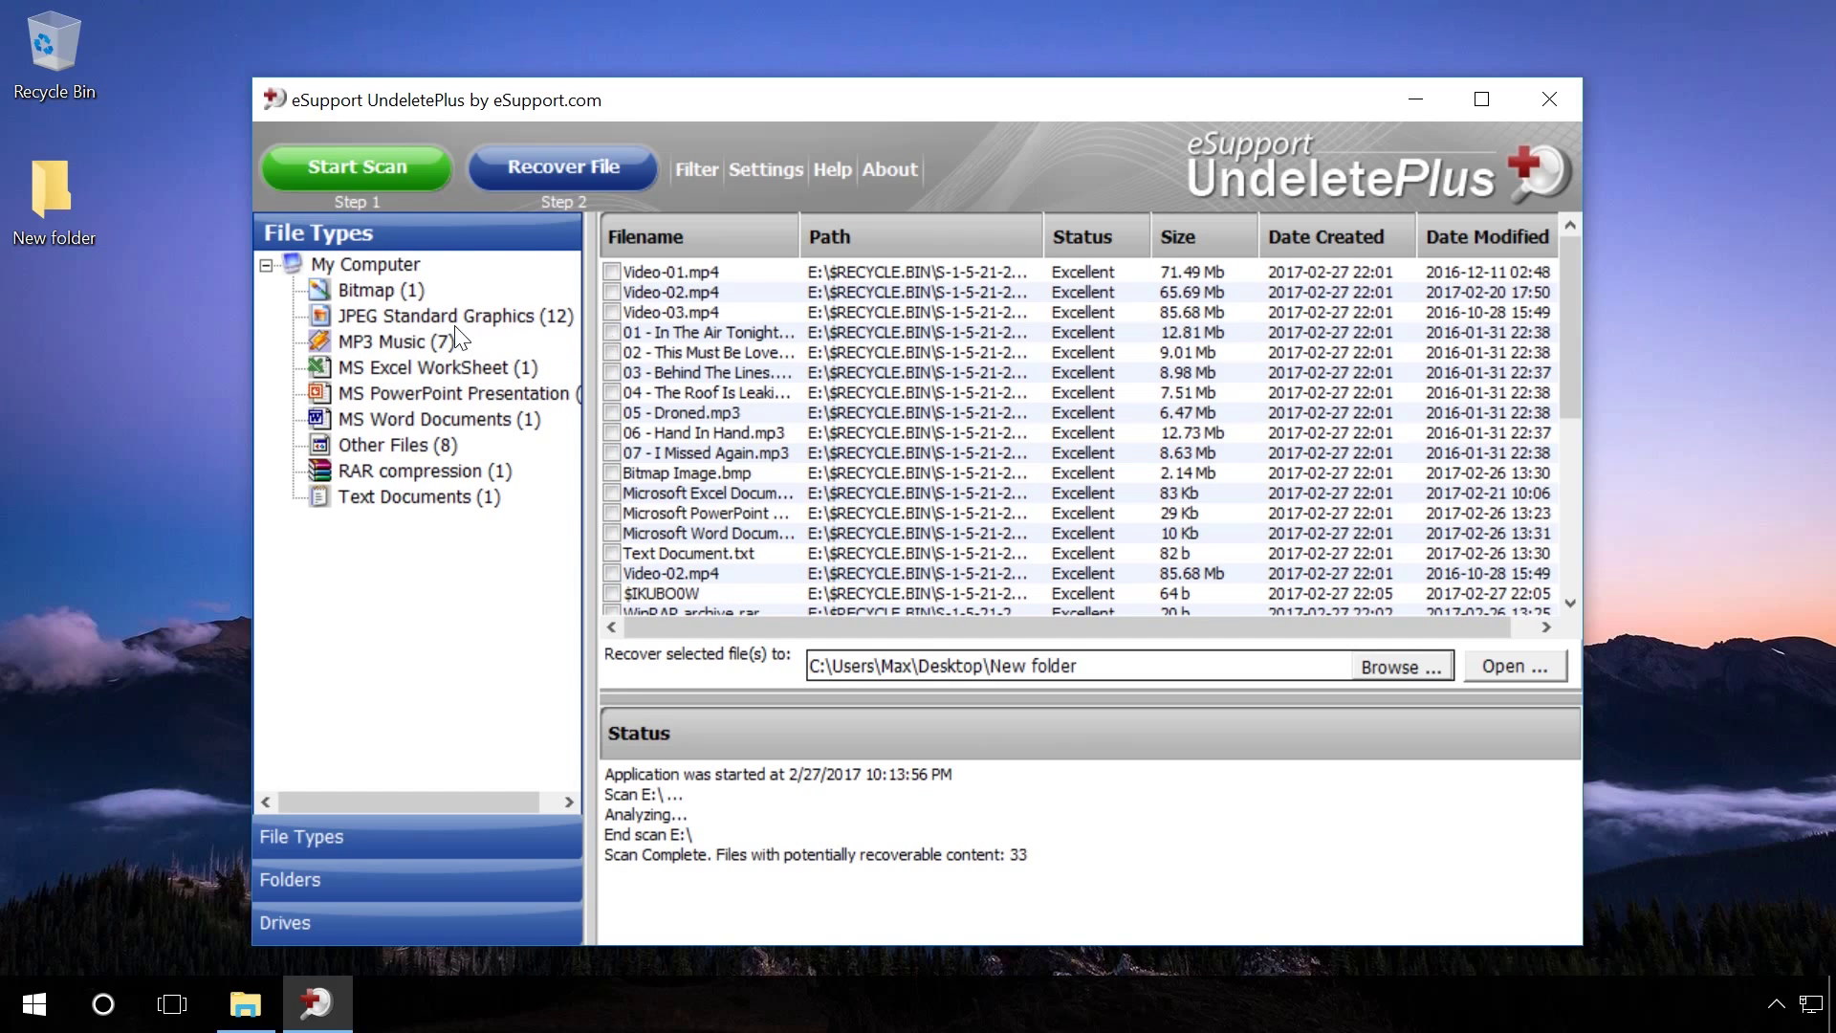
Browse each file-type group in turn, from bitmaps and JPEGs through MP3, Office files, RAR and text.
{"action": "left_click", "coordinate": [399, 293]}
{"action": "left_click", "coordinate": [395, 316]}
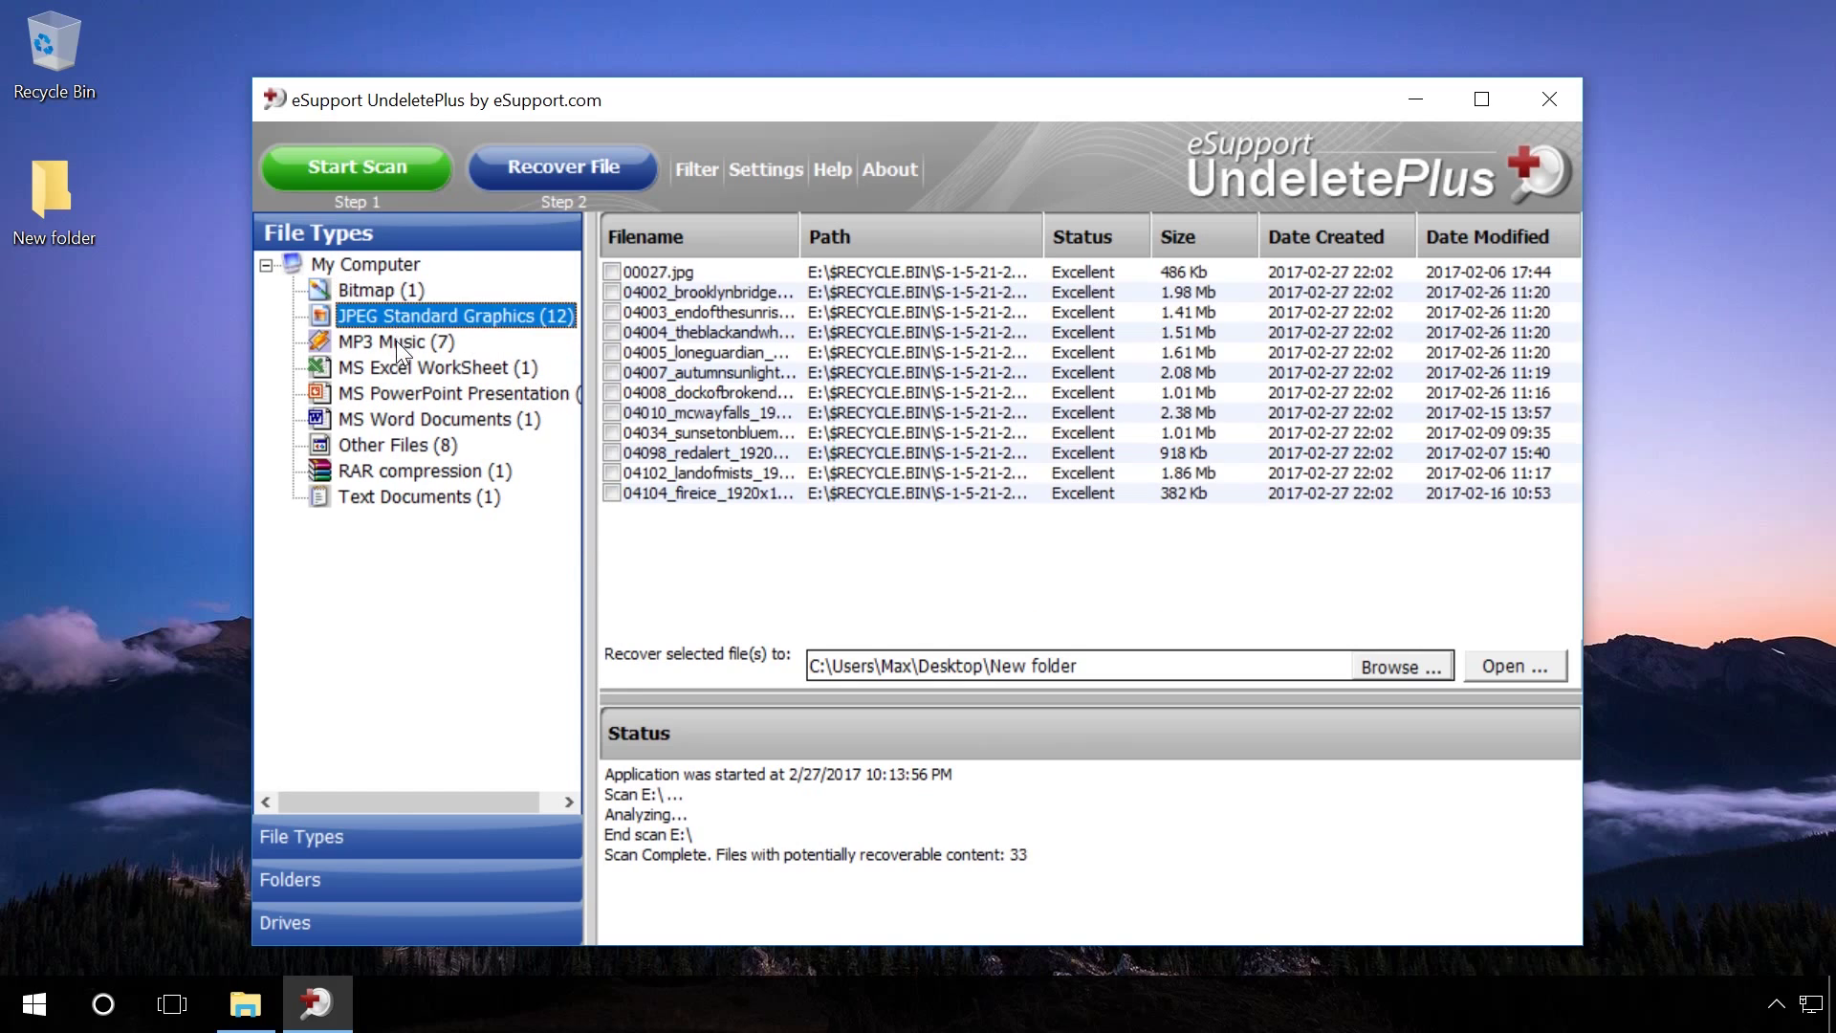
{"action": "left_click", "coordinate": [396, 342]}
{"action": "left_click", "coordinate": [400, 368]}
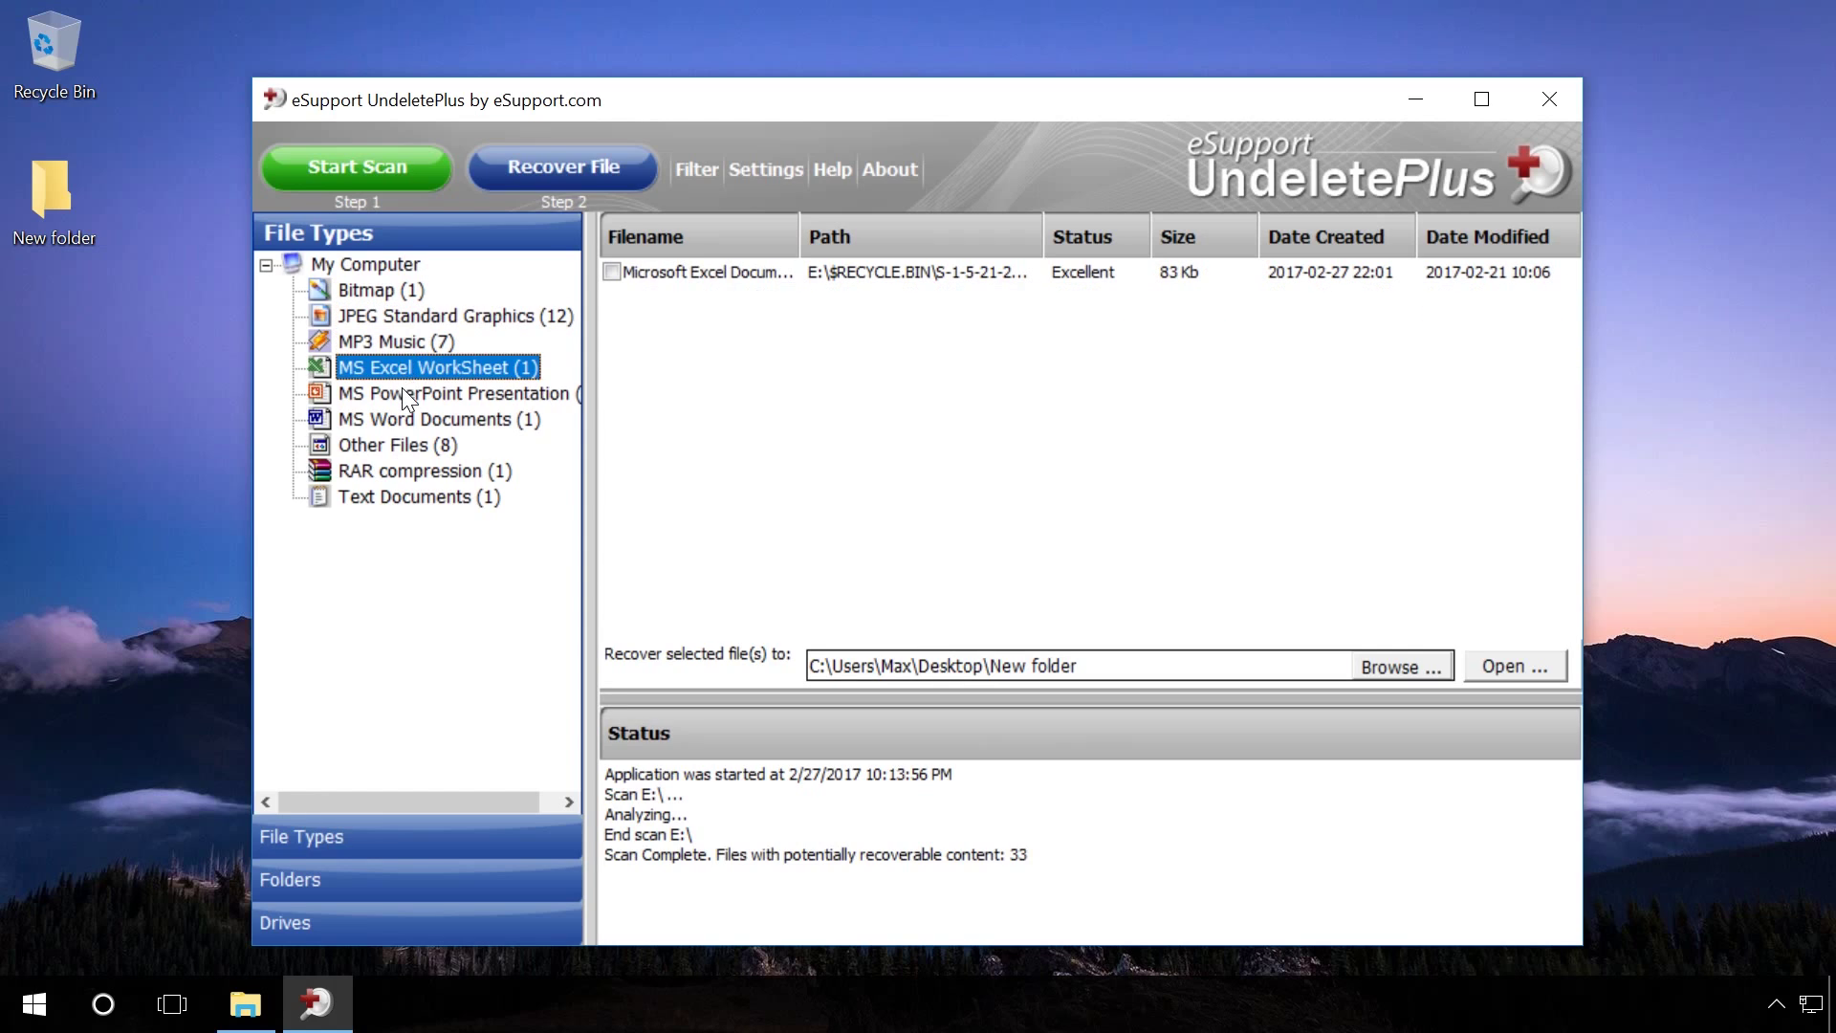
{"action": "left_click", "coordinate": [402, 391]}
{"action": "left_click", "coordinate": [402, 417]}
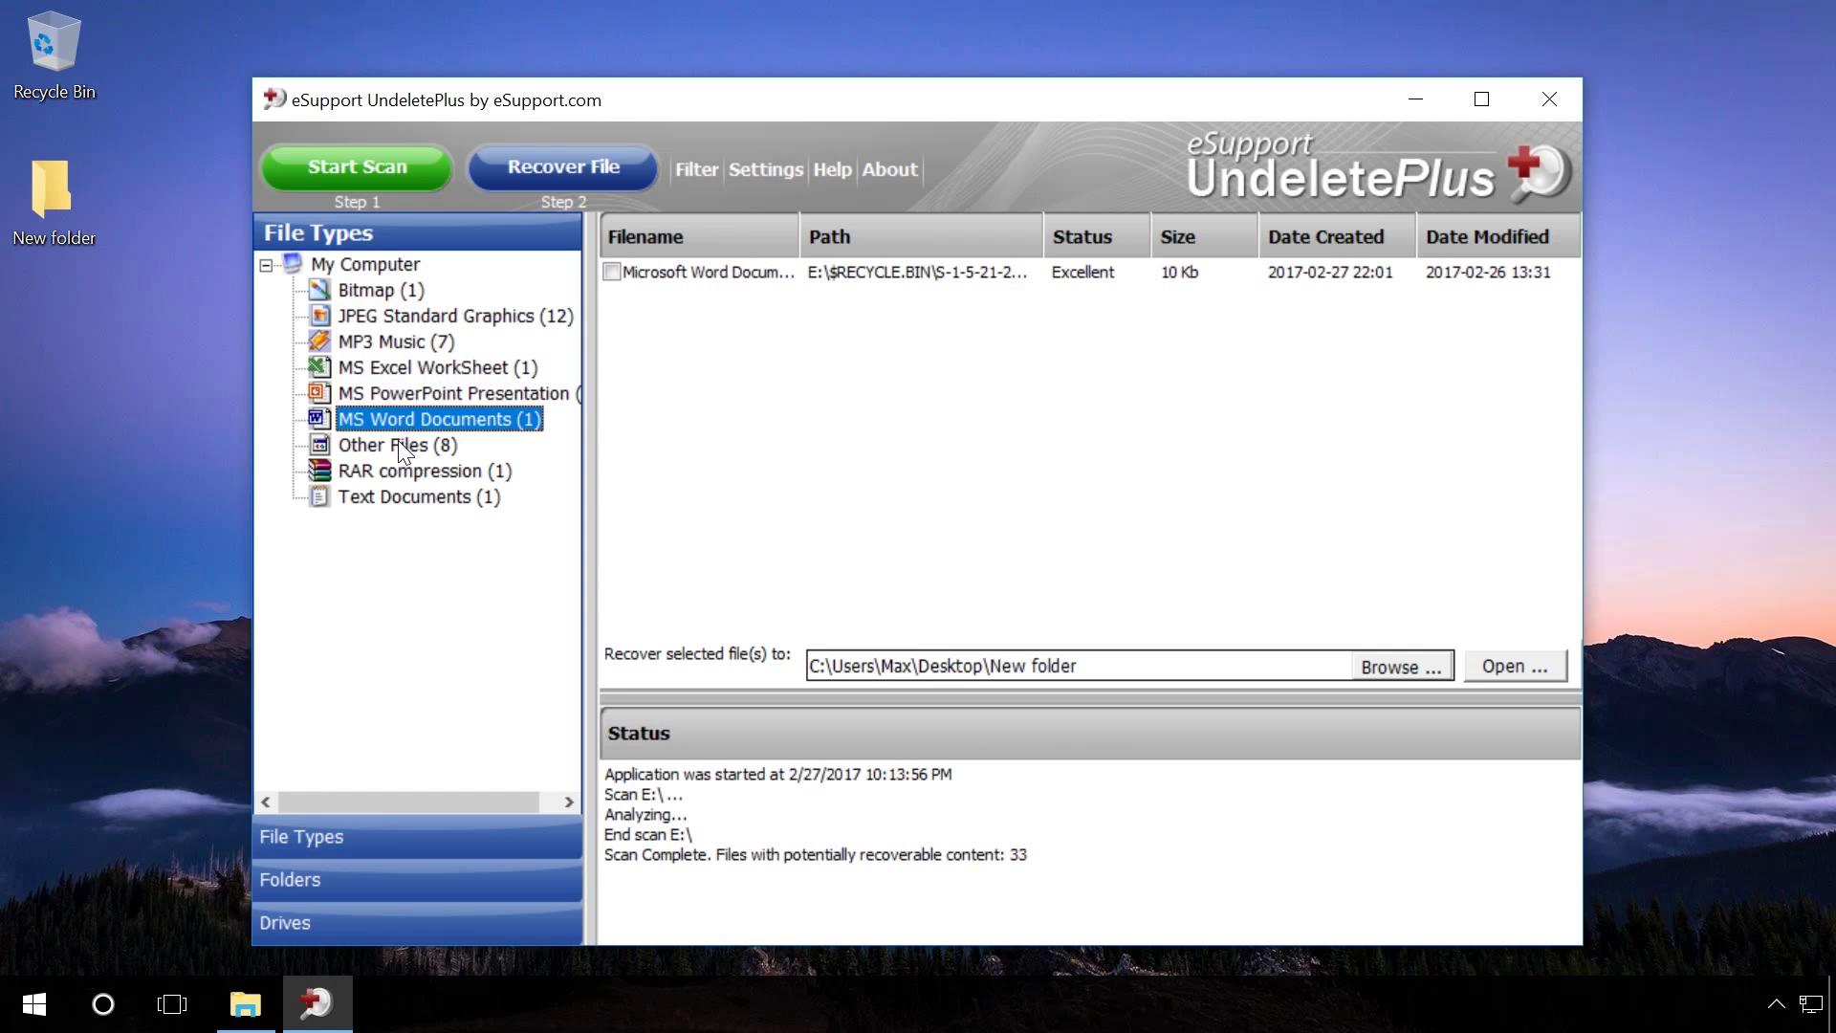
{"action": "left_click", "coordinate": [397, 443]}
{"action": "left_click", "coordinate": [399, 469]}
{"action": "left_click", "coordinate": [400, 495]}
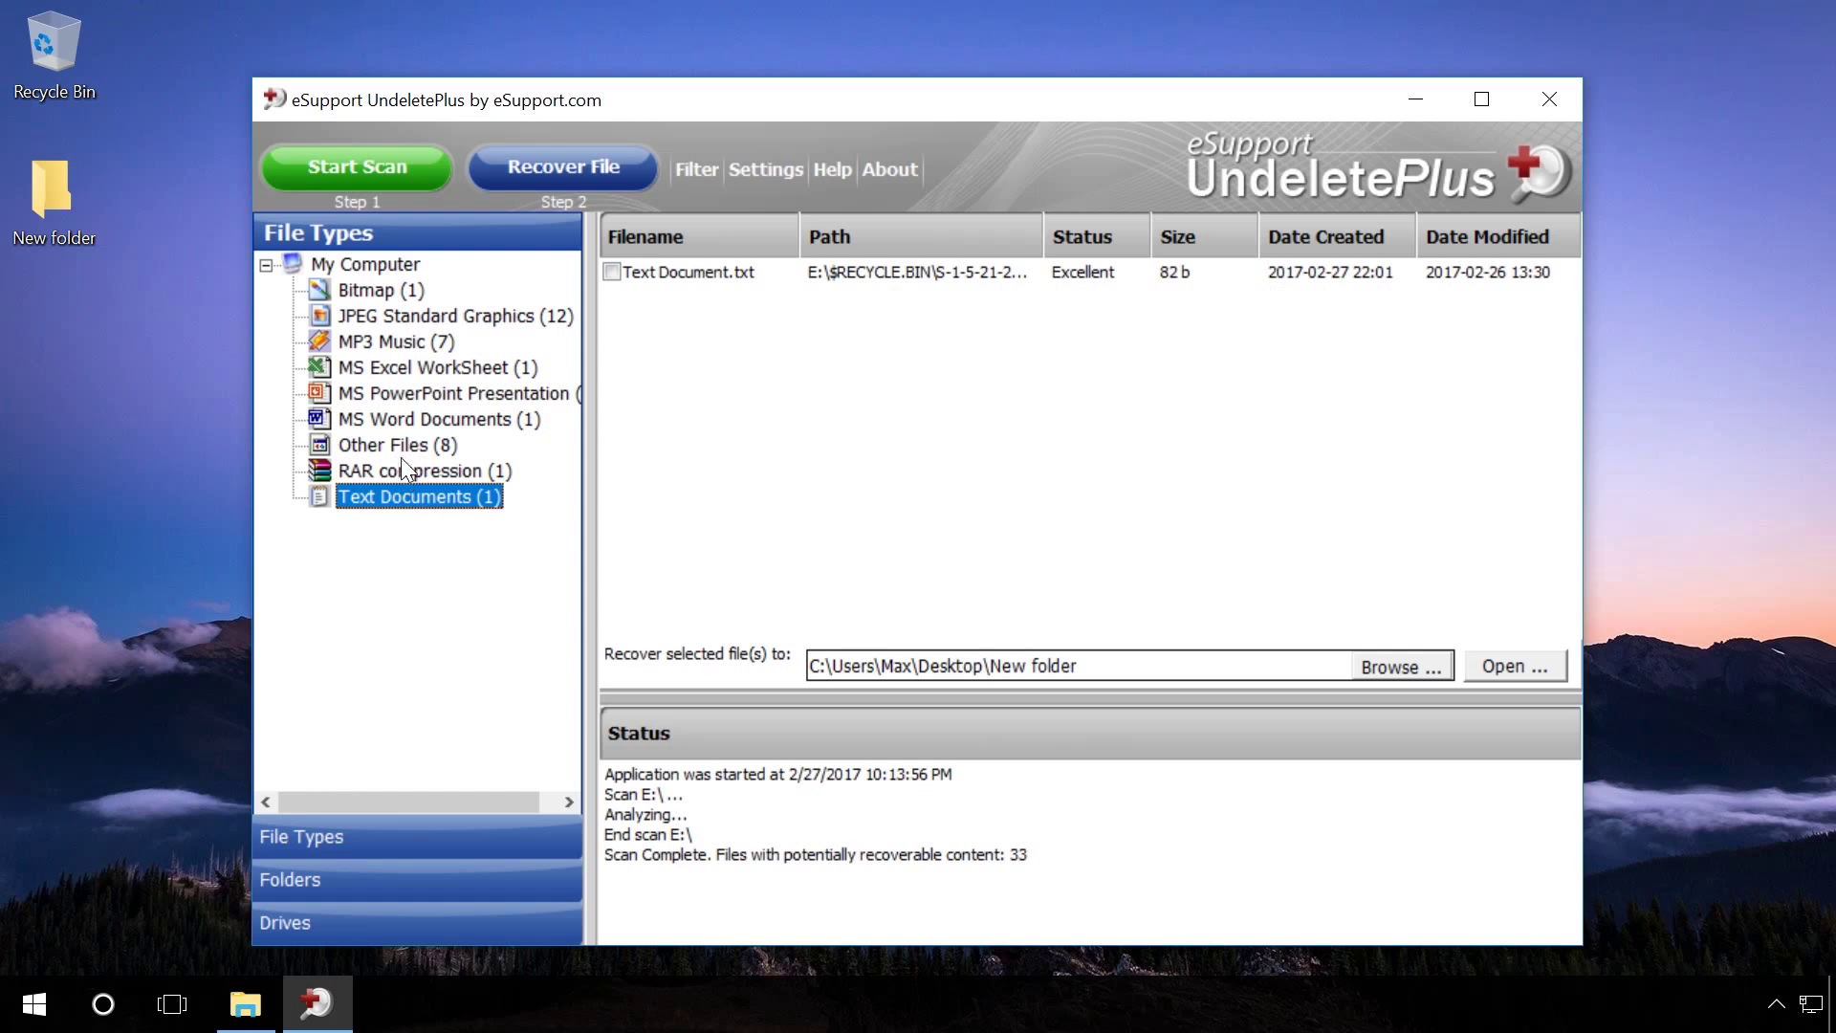
List the twelve deleted JPEGs and tick the Brooklyn Bridge, sunrise and black-and-white photos.
{"action": "left_click", "coordinate": [400, 317]}
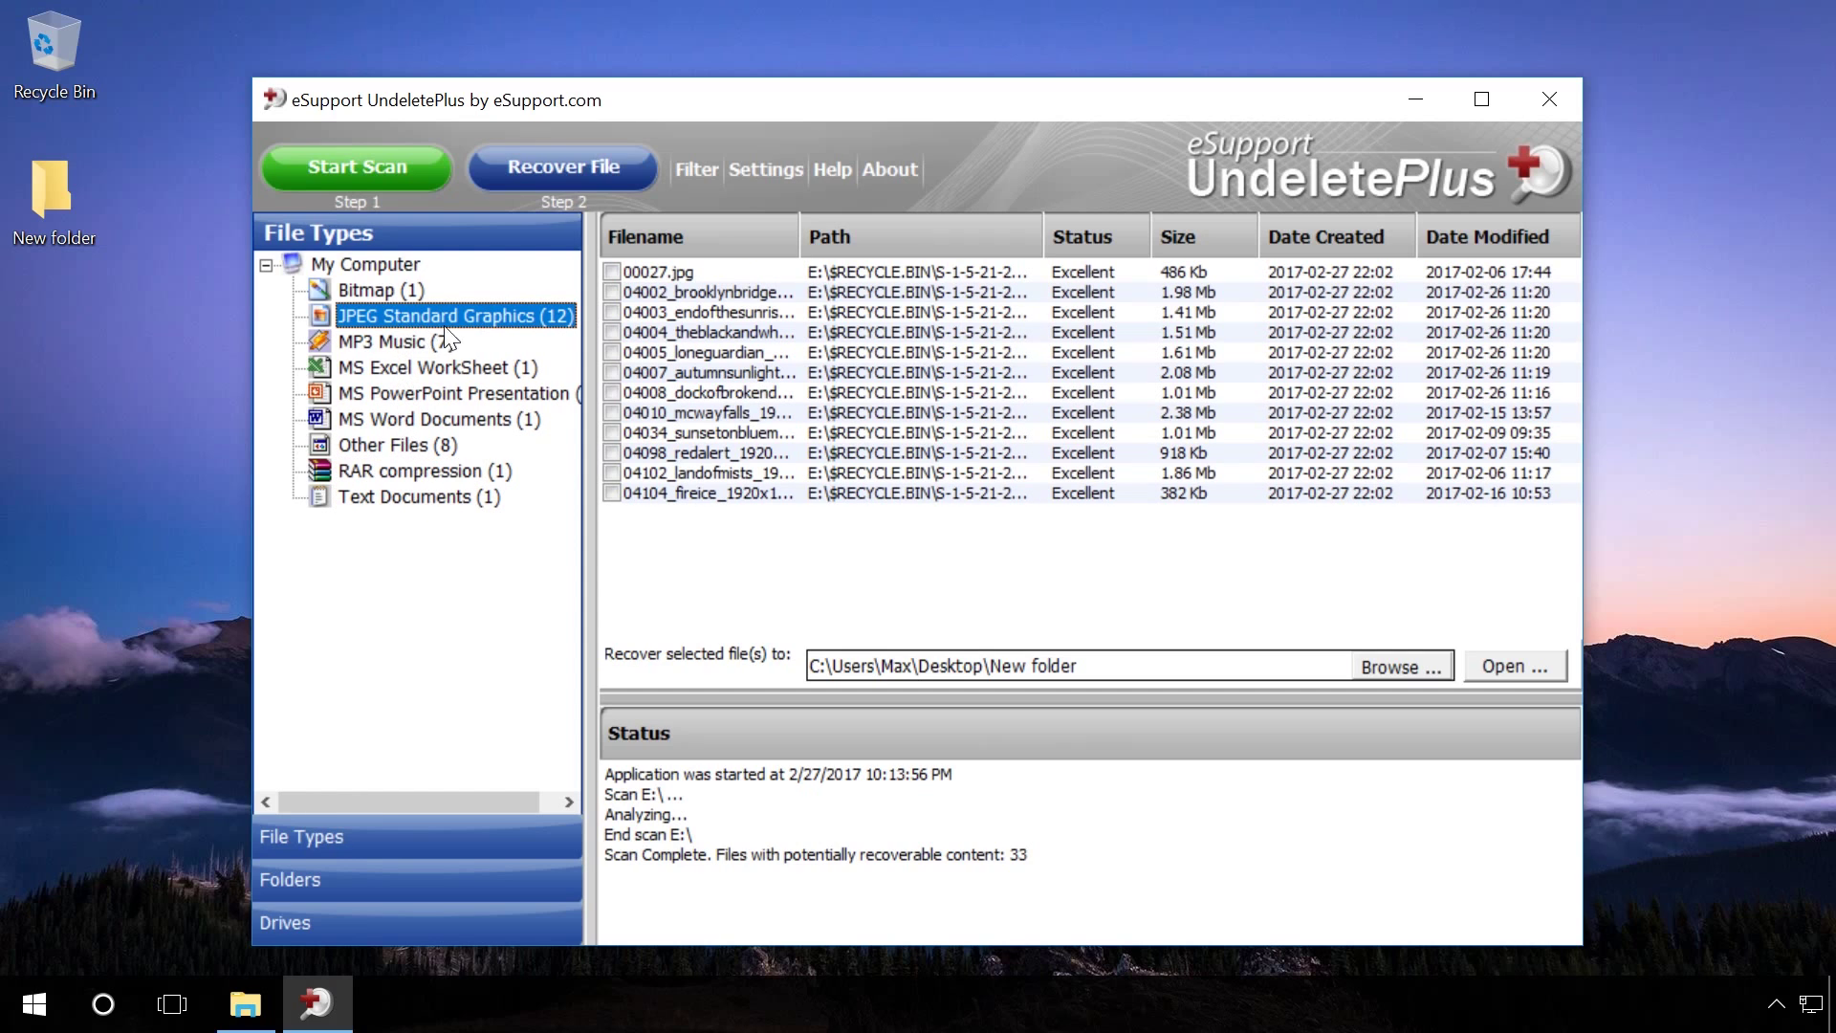
{"action": "left_click", "coordinate": [718, 291]}
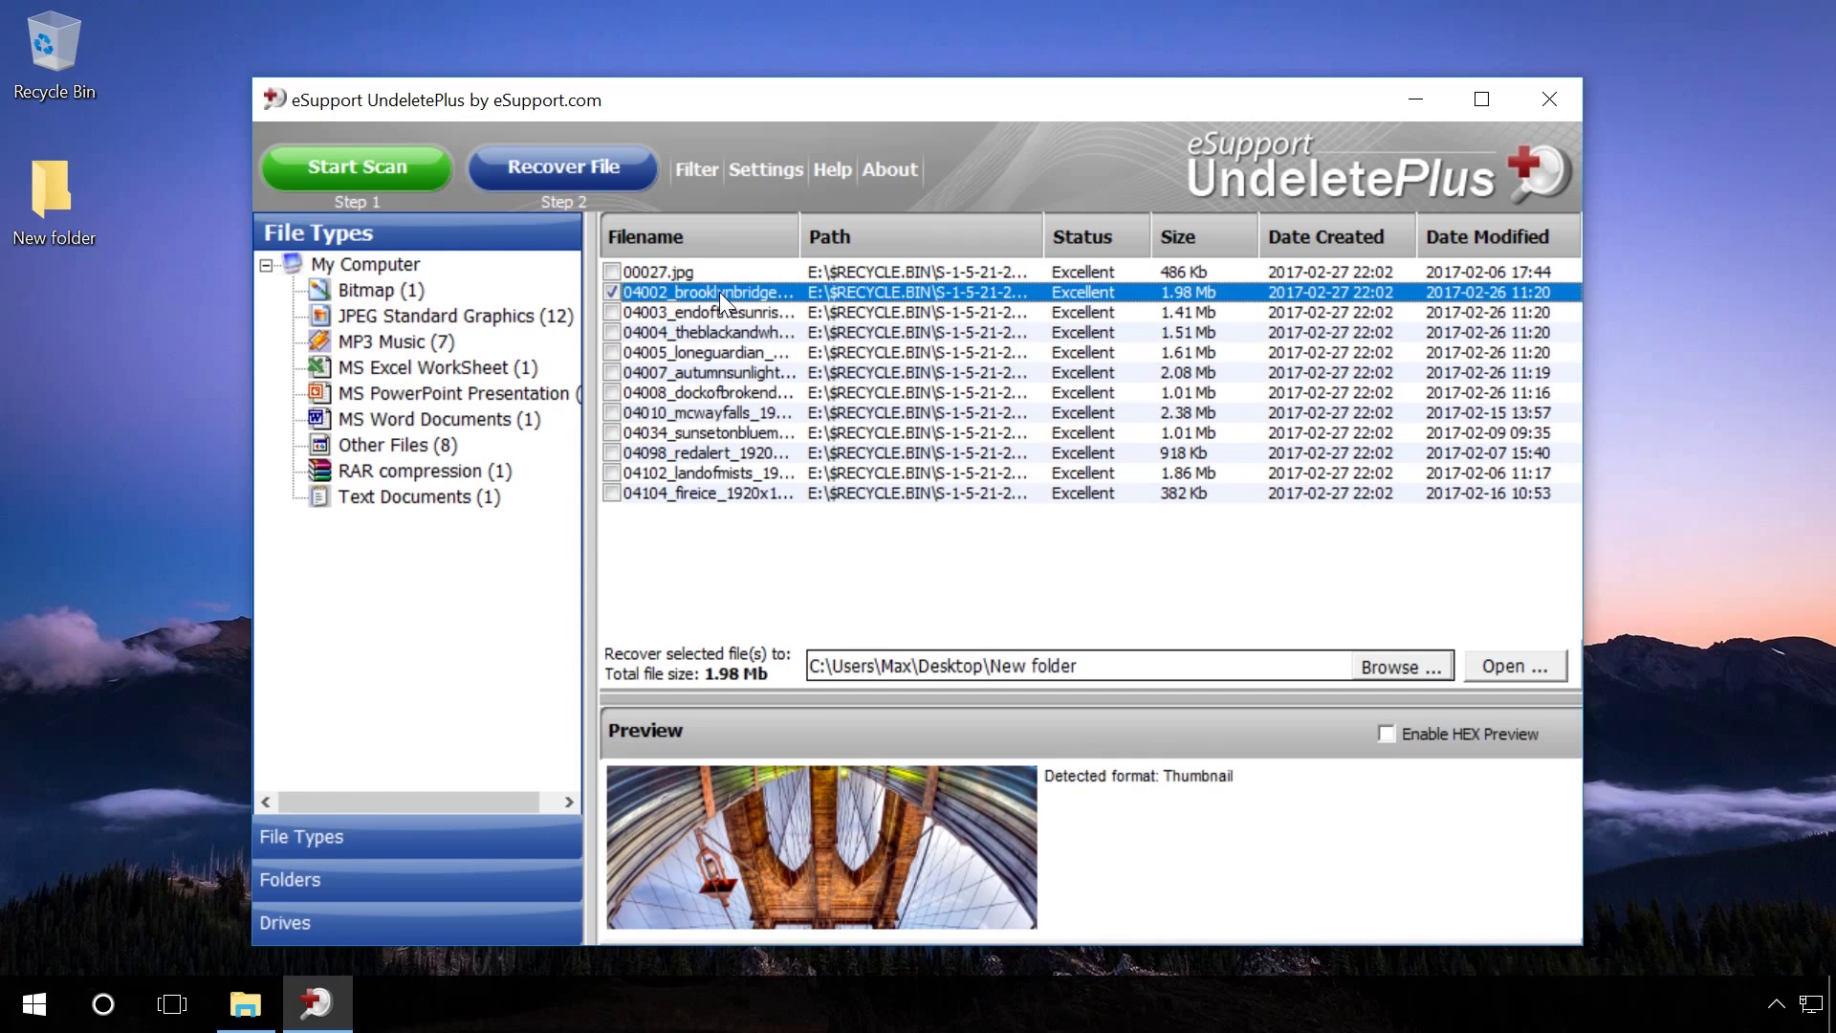
{"action": "left_click", "coordinate": [717, 316]}
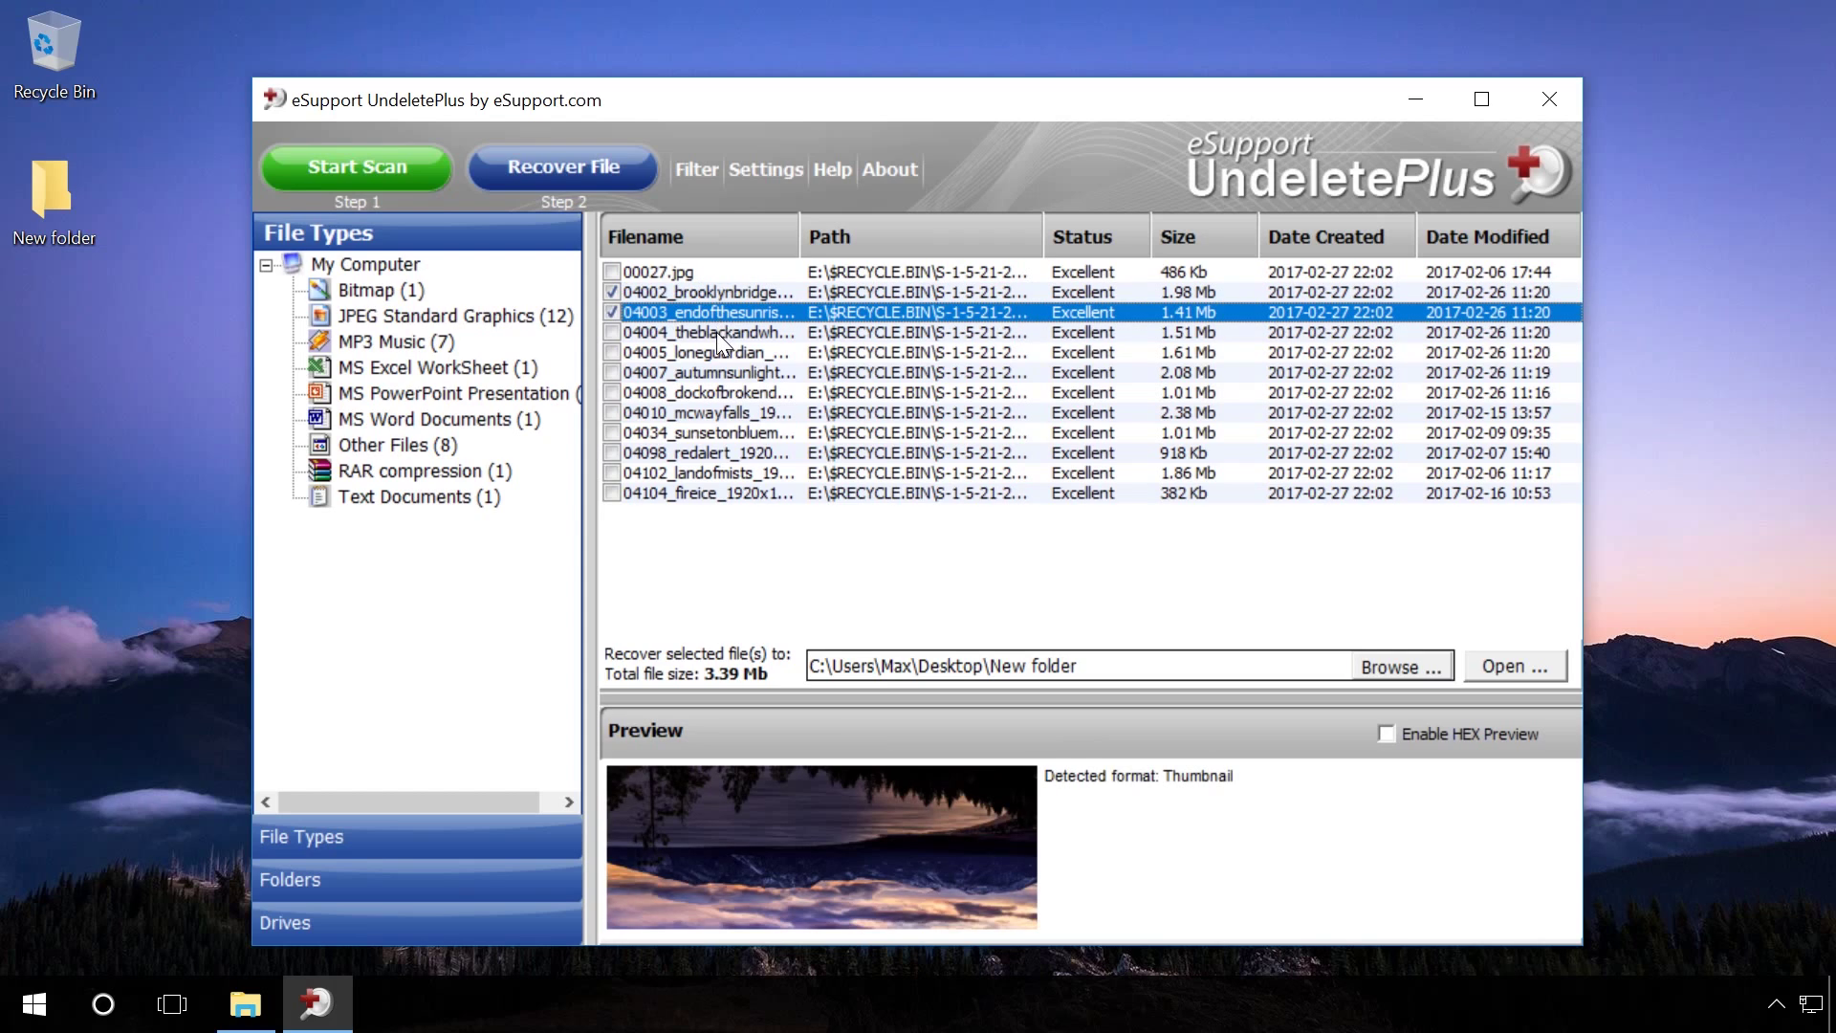
{"action": "left_click", "coordinate": [719, 335]}
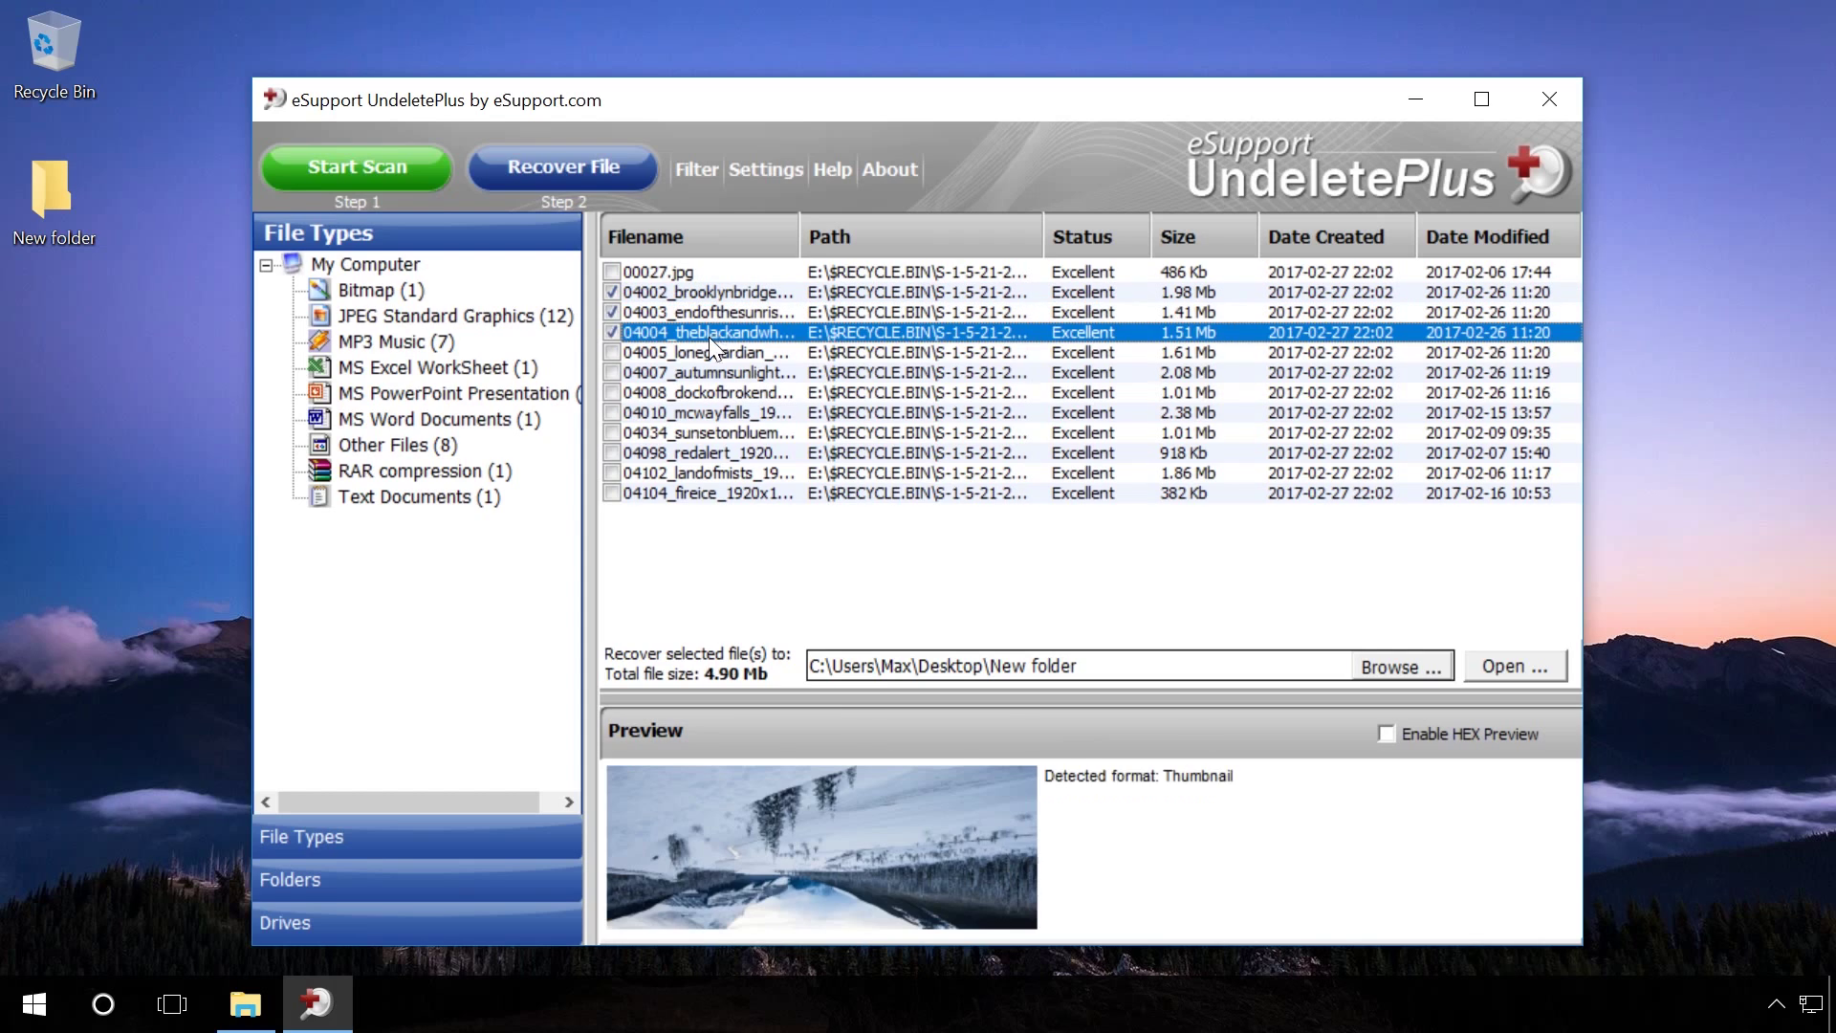
In the Folders view, open E:\$RECYCLE.BIN\S-1-5-21...\$R98XL69 and also tick 00027.jpg and the lone guardian photo.
{"action": "left_click", "coordinate": [316, 883]}
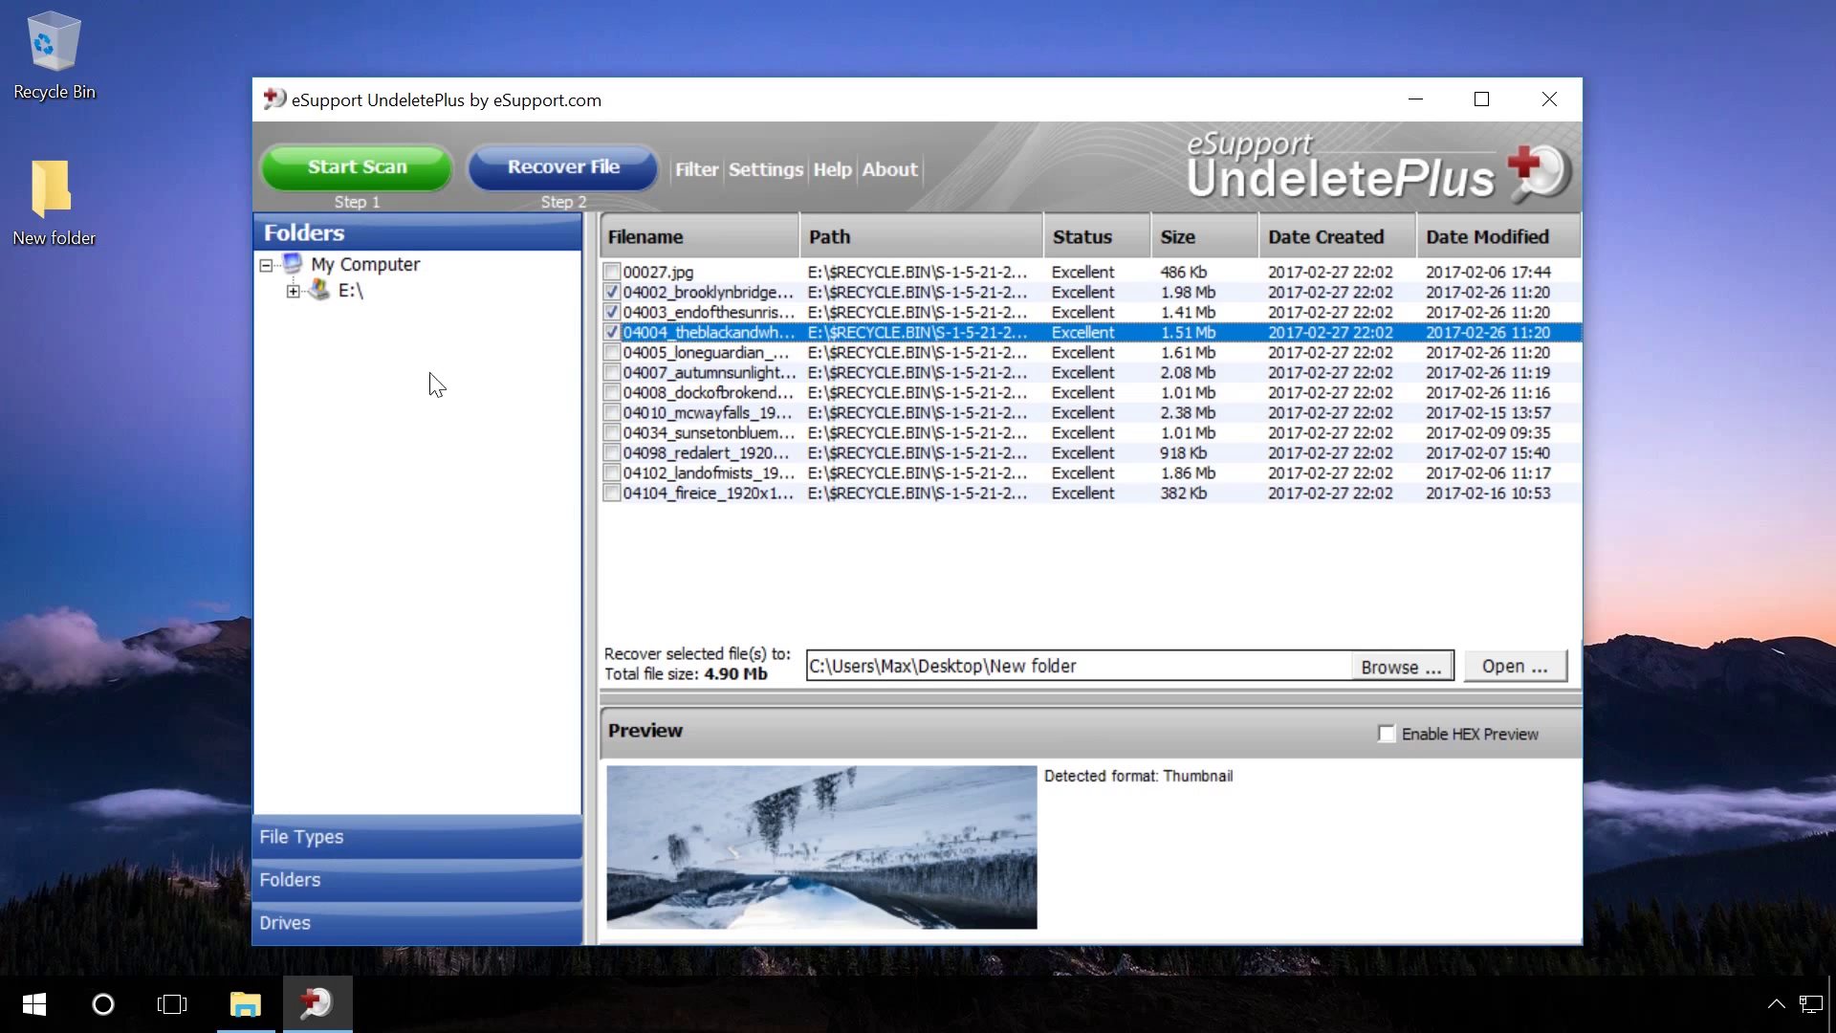
{"action": "left_click", "coordinate": [295, 291]}
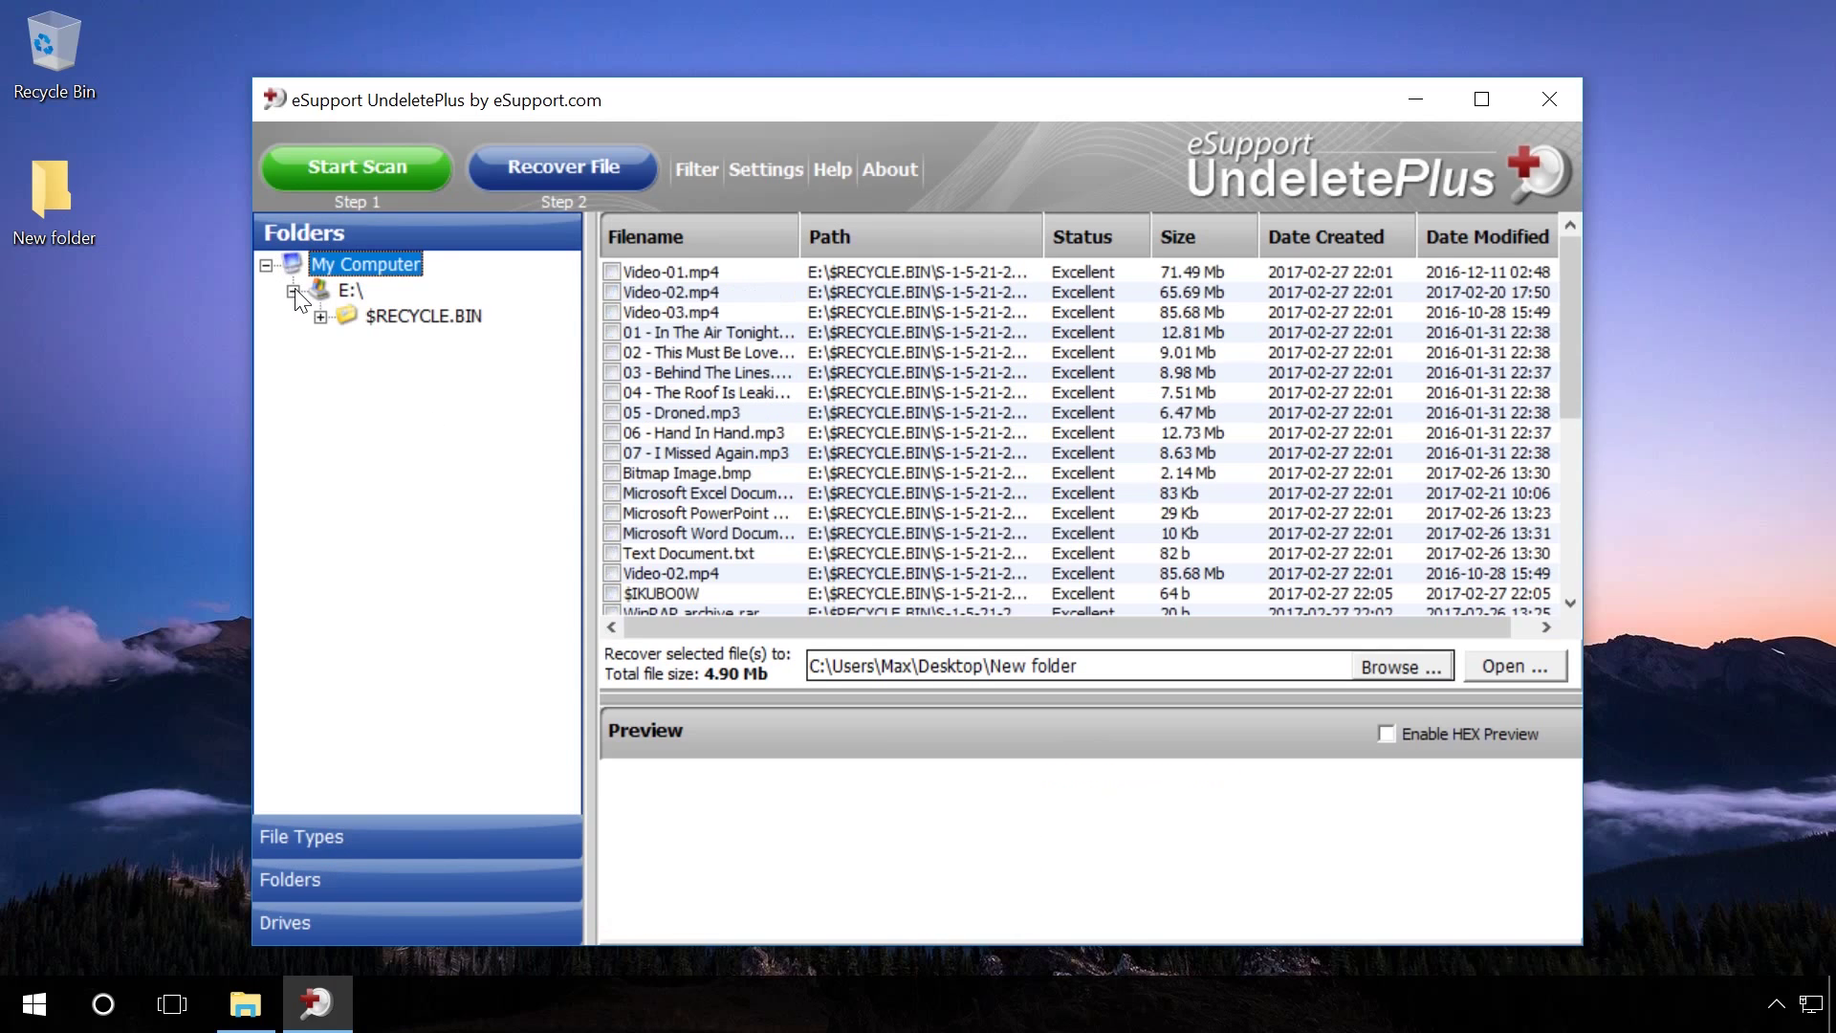
{"action": "left_click", "coordinate": [322, 317]}
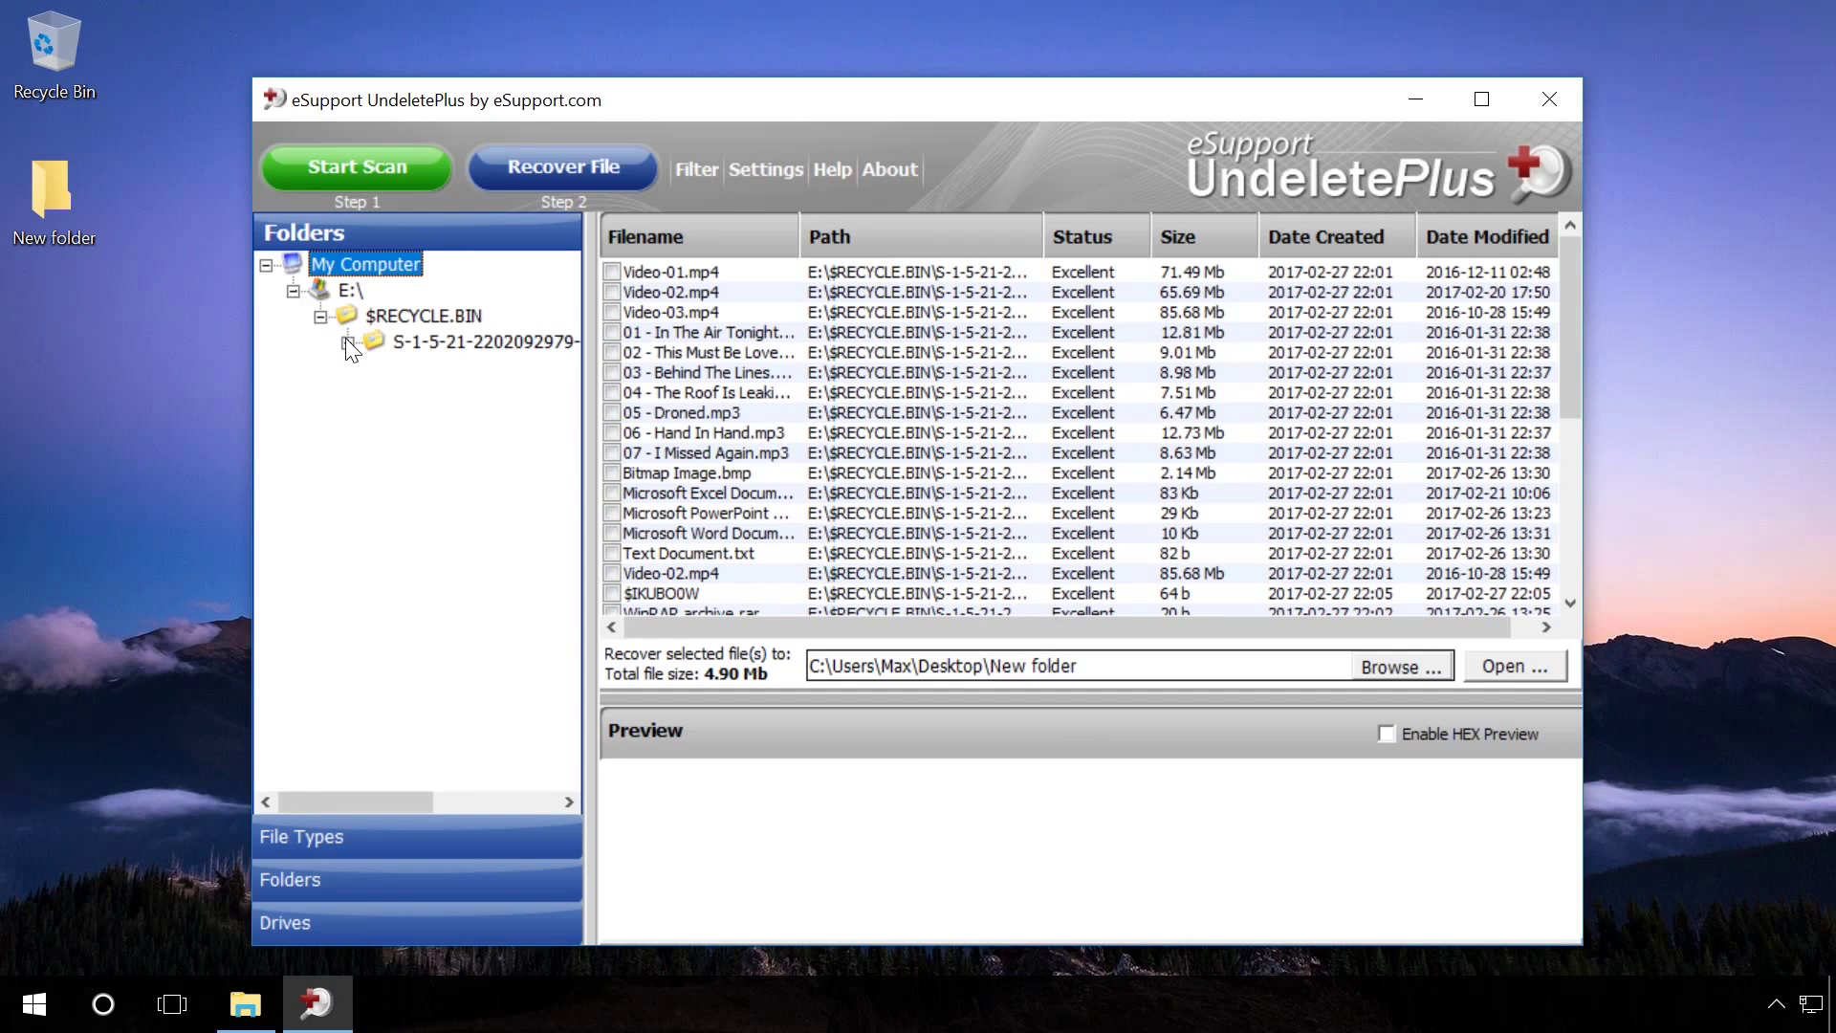
{"action": "left_click", "coordinate": [349, 343]}
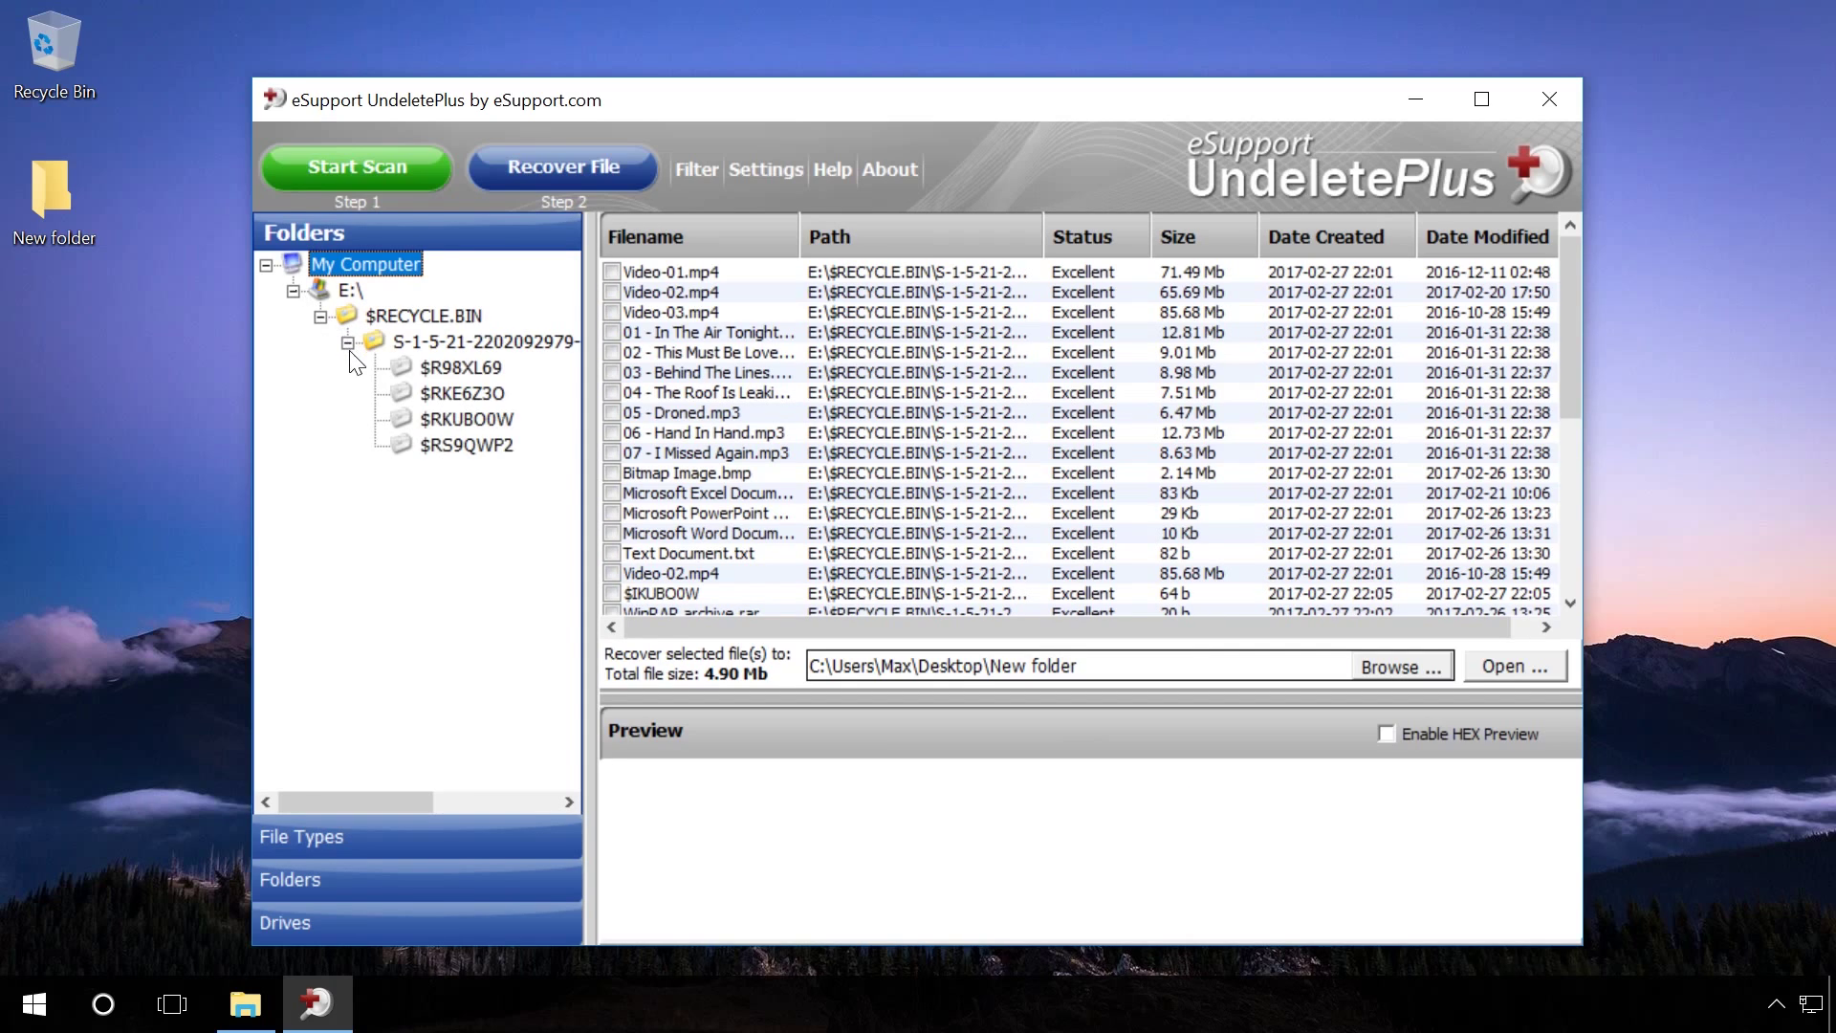
{"action": "left_click", "coordinate": [476, 368]}
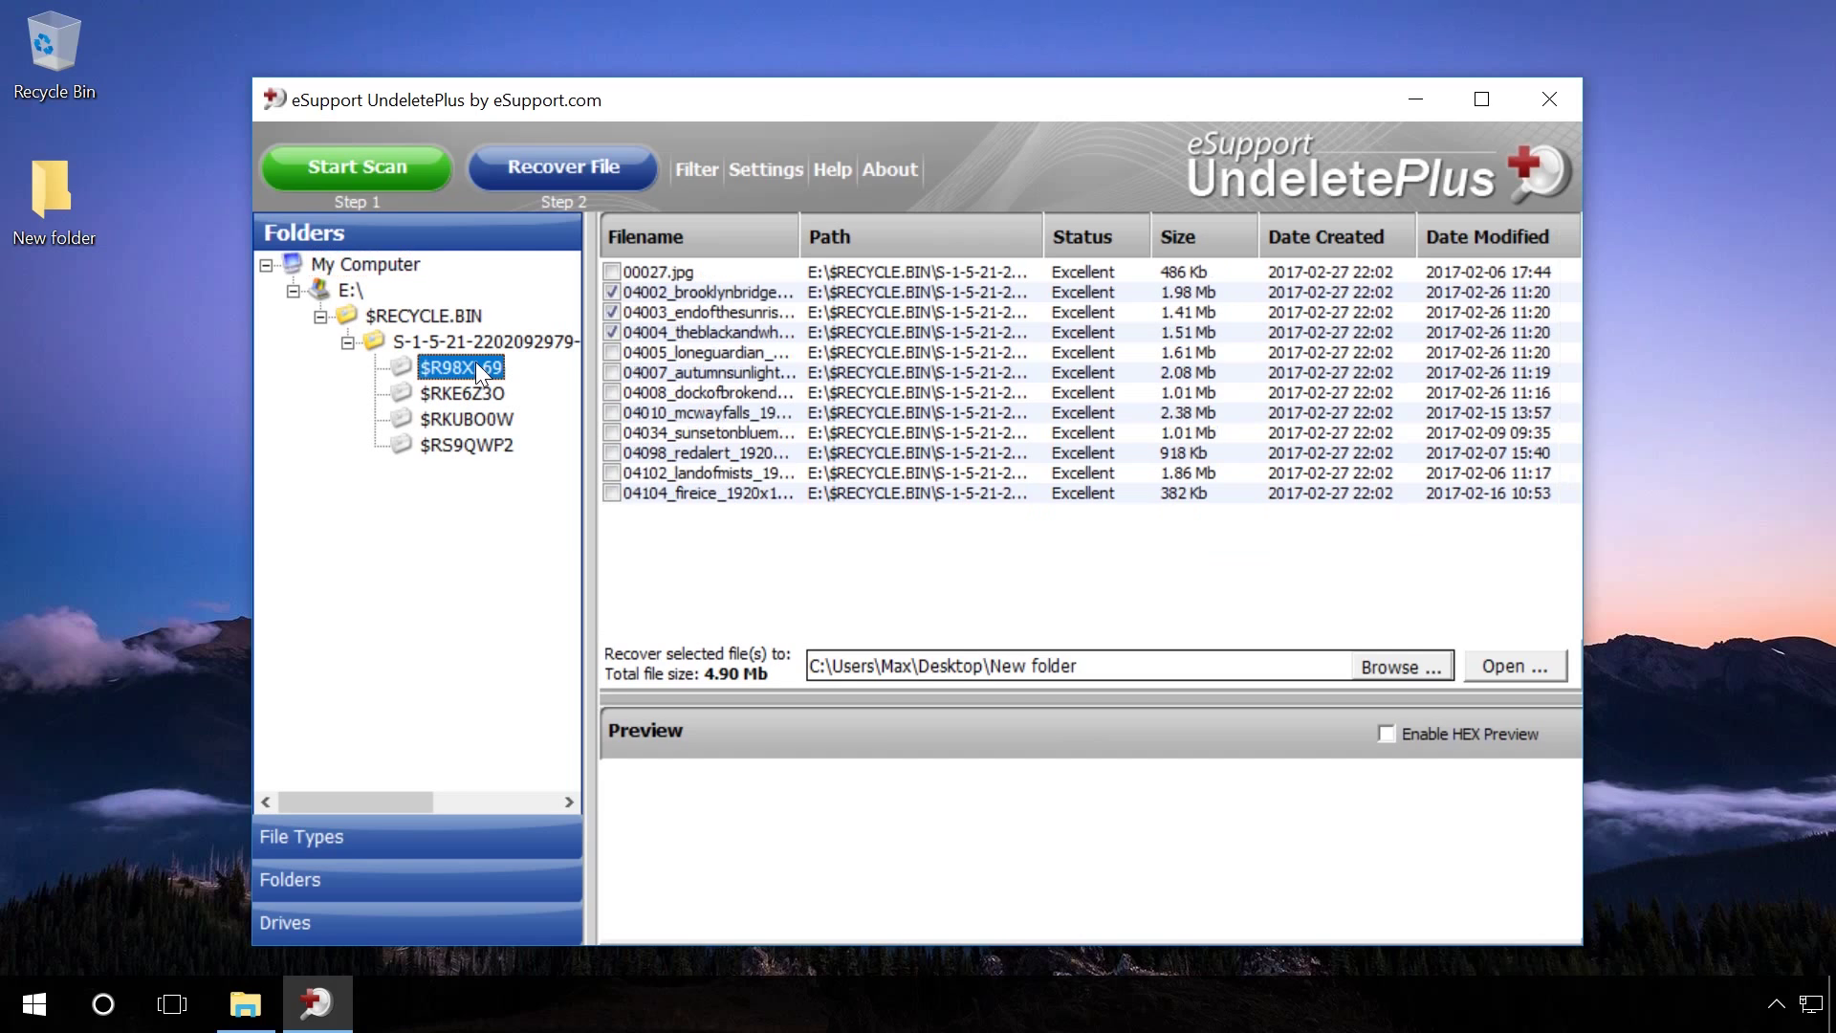
{"action": "left_click", "coordinate": [613, 272]}
{"action": "left_click", "coordinate": [612, 353]}
Set the desktop's New folder as the recovery destination and recover the six checked photos.
{"action": "left_click", "coordinate": [1369, 671]}
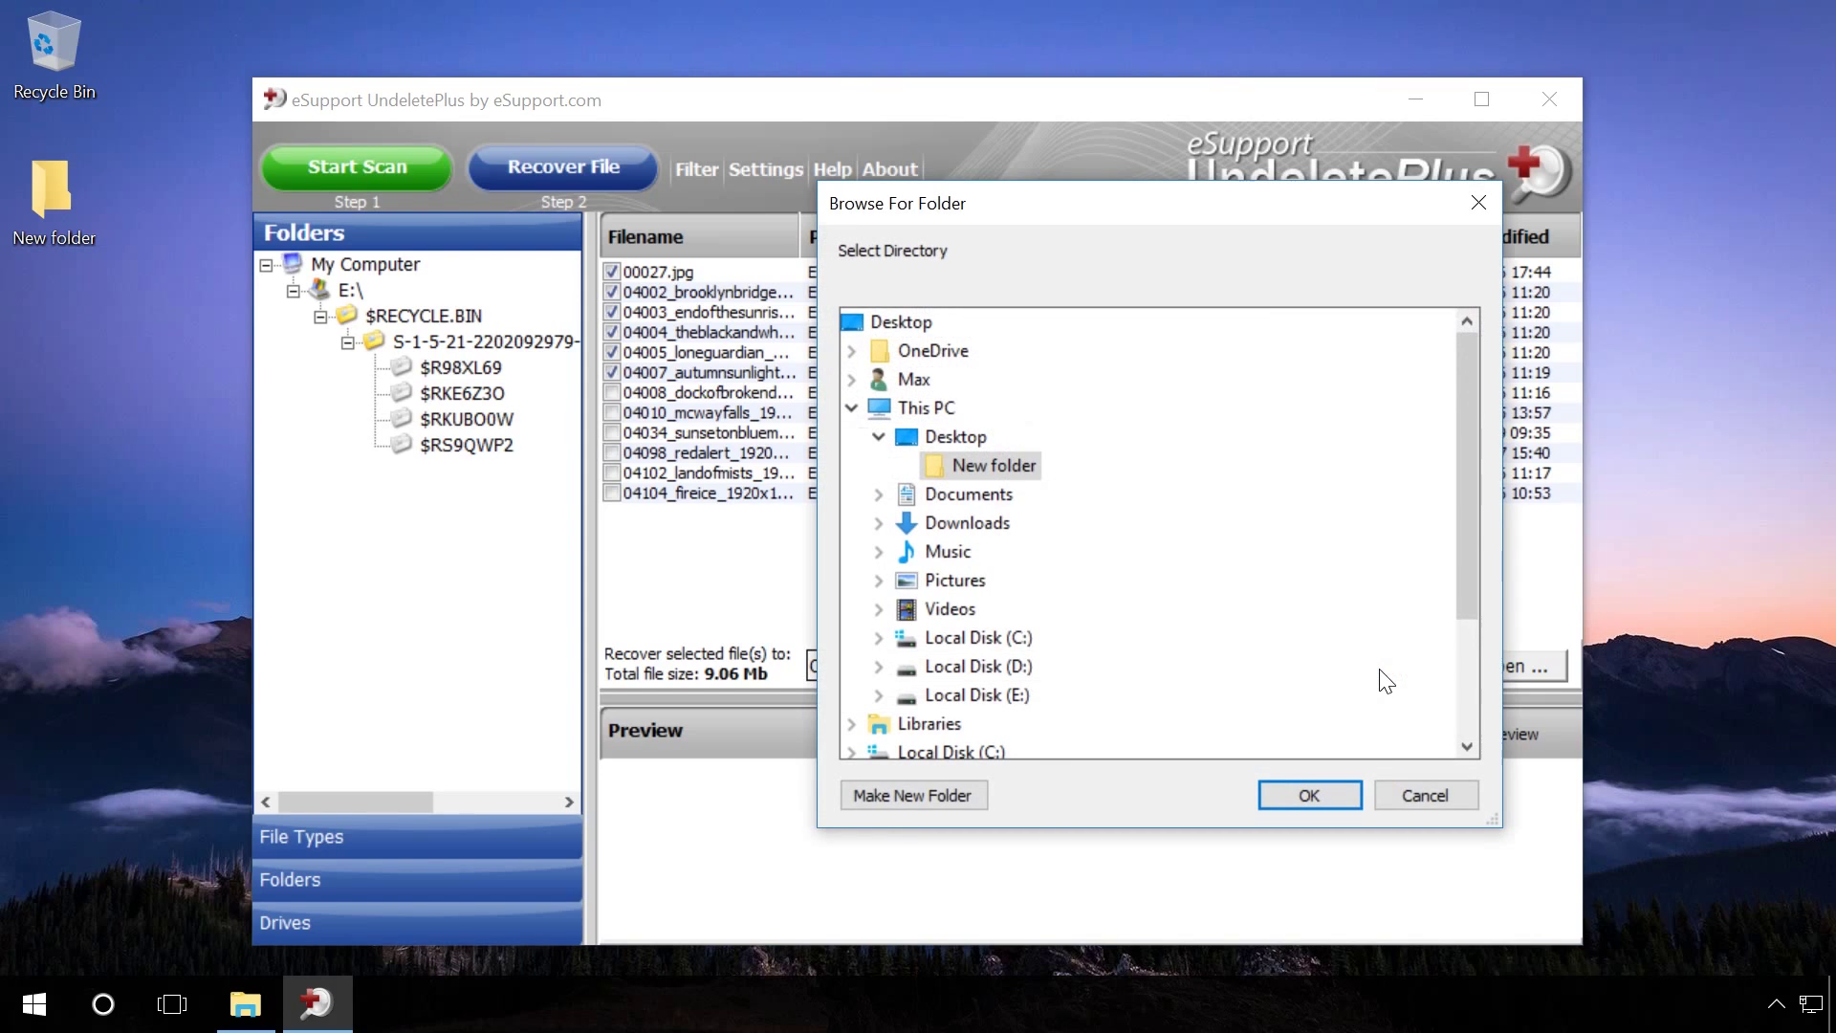
{"action": "left_click", "coordinate": [1008, 470]}
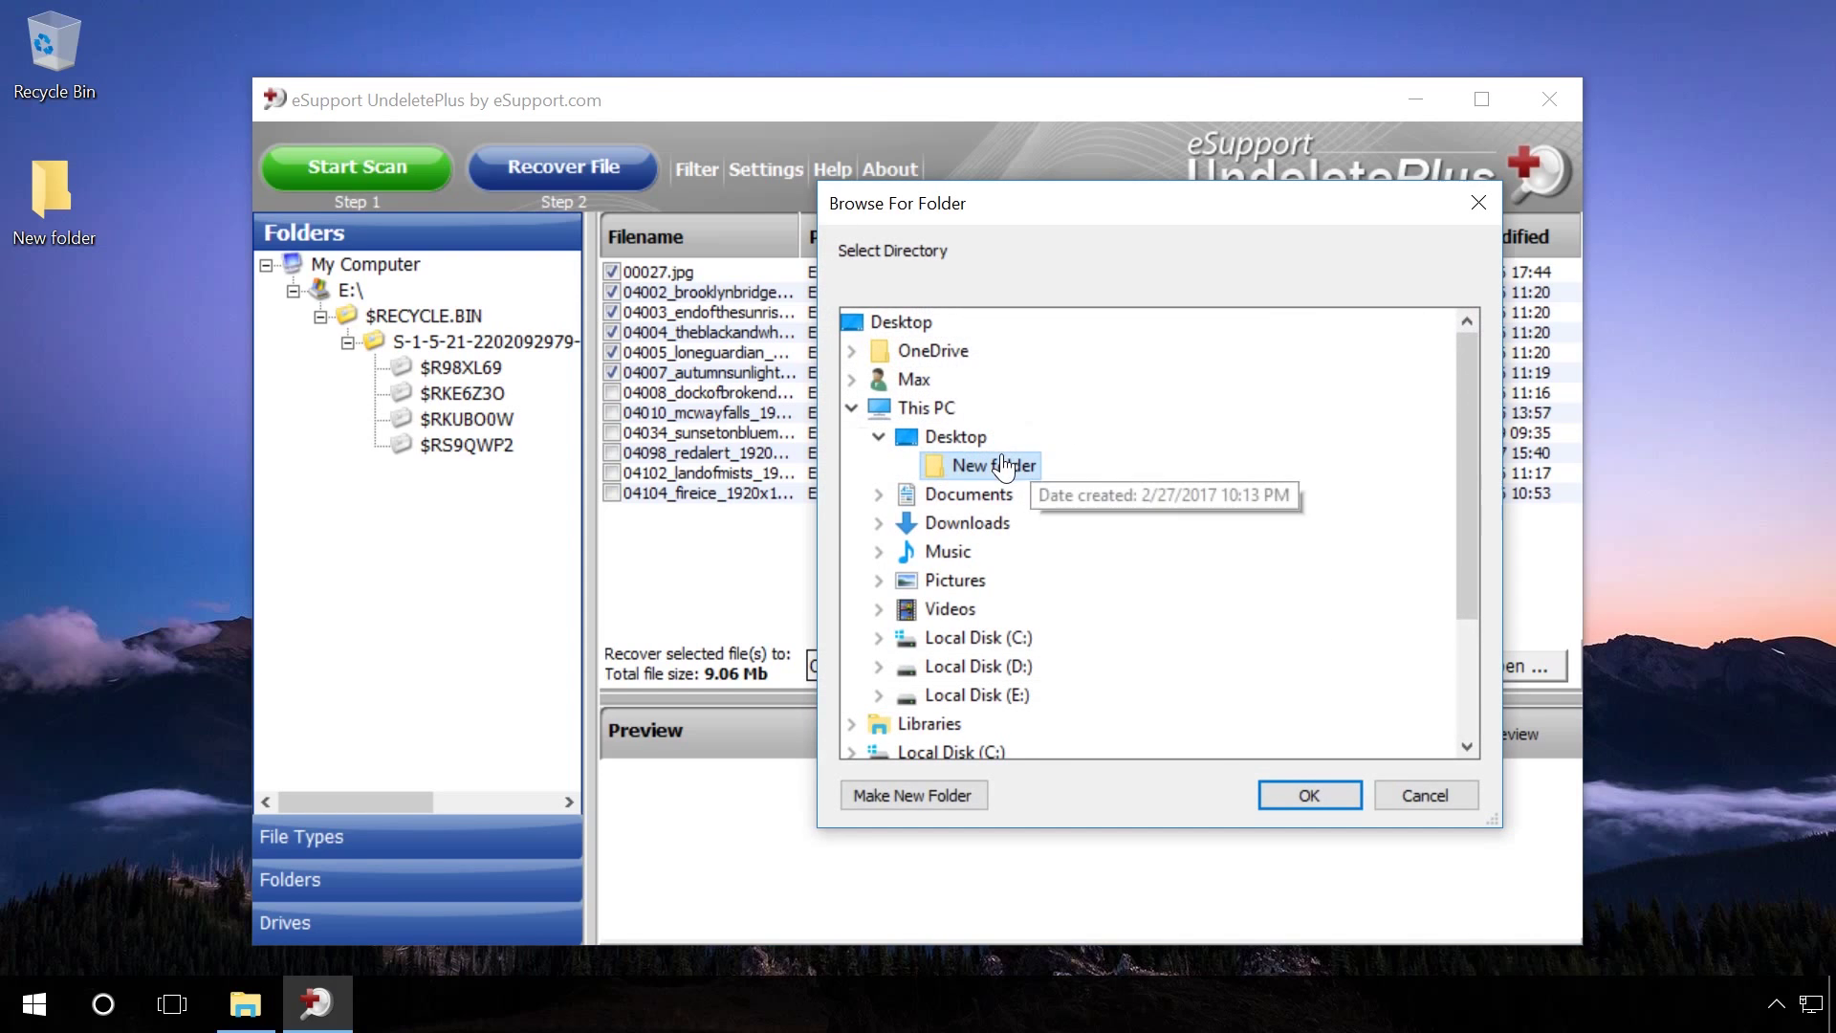
{"action": "left_click", "coordinate": [1307, 794]}
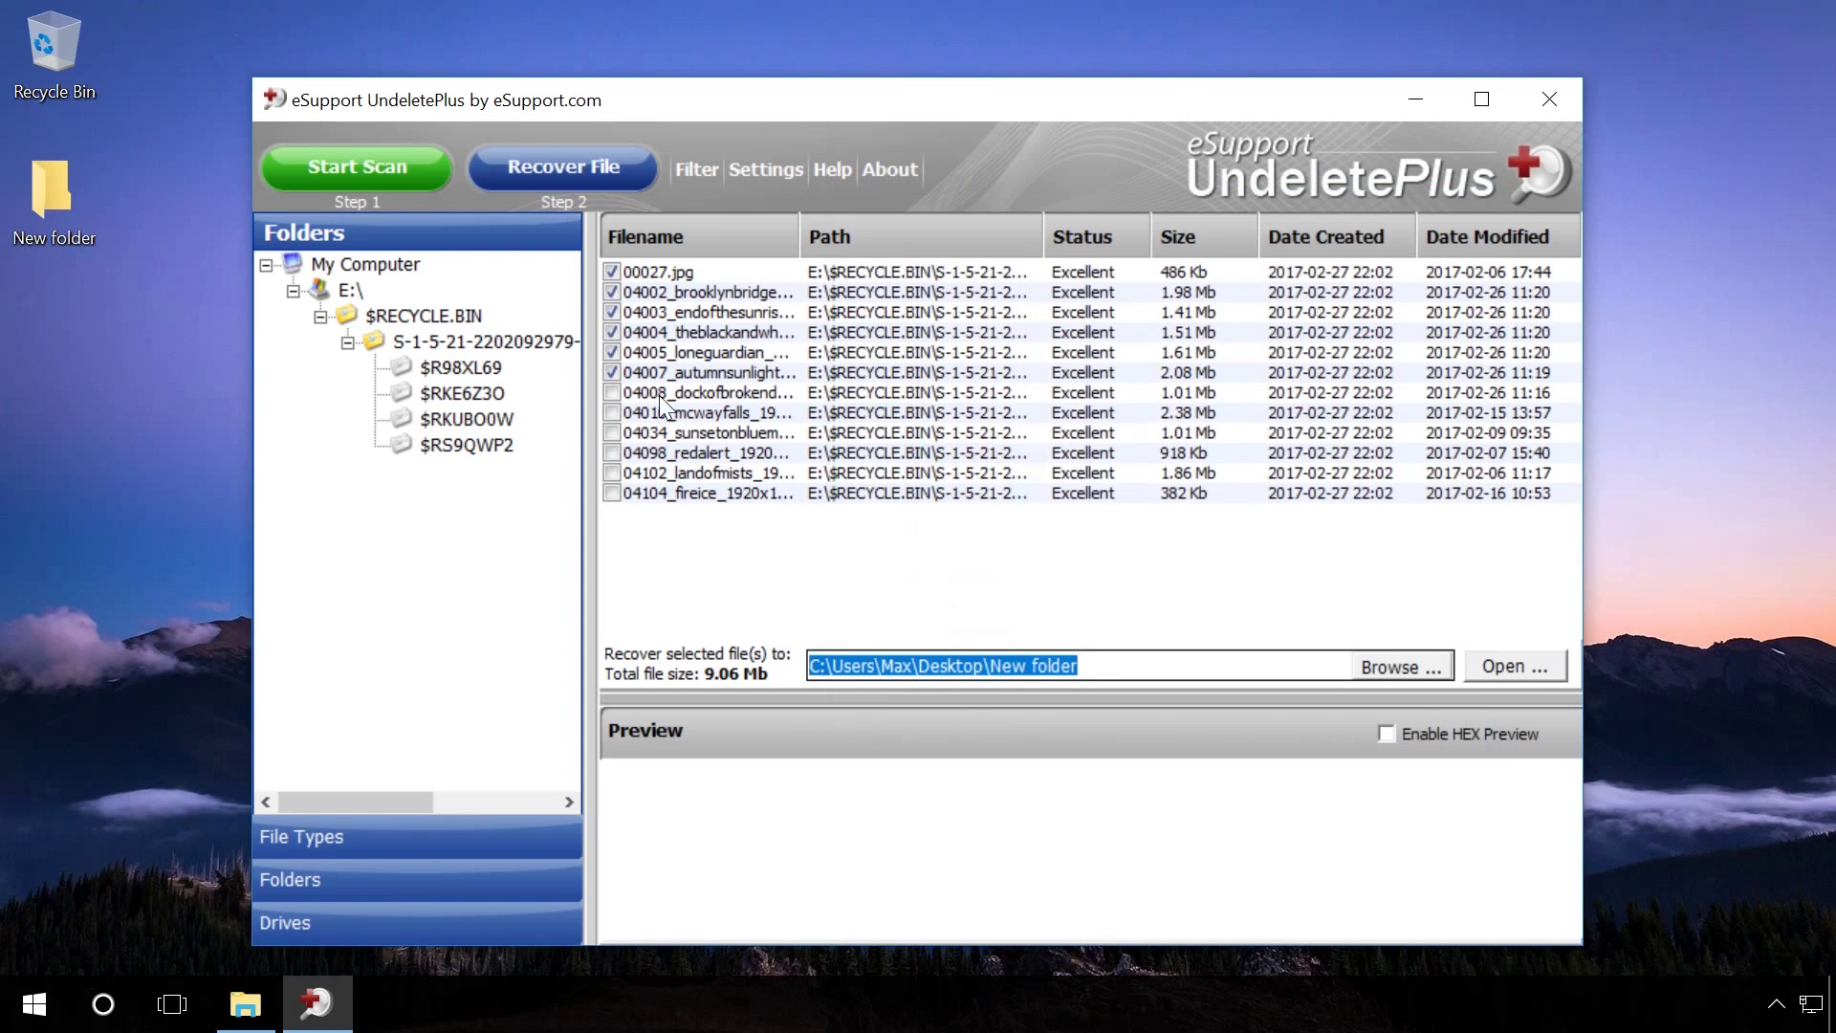
{"action": "left_click", "coordinate": [601, 173]}
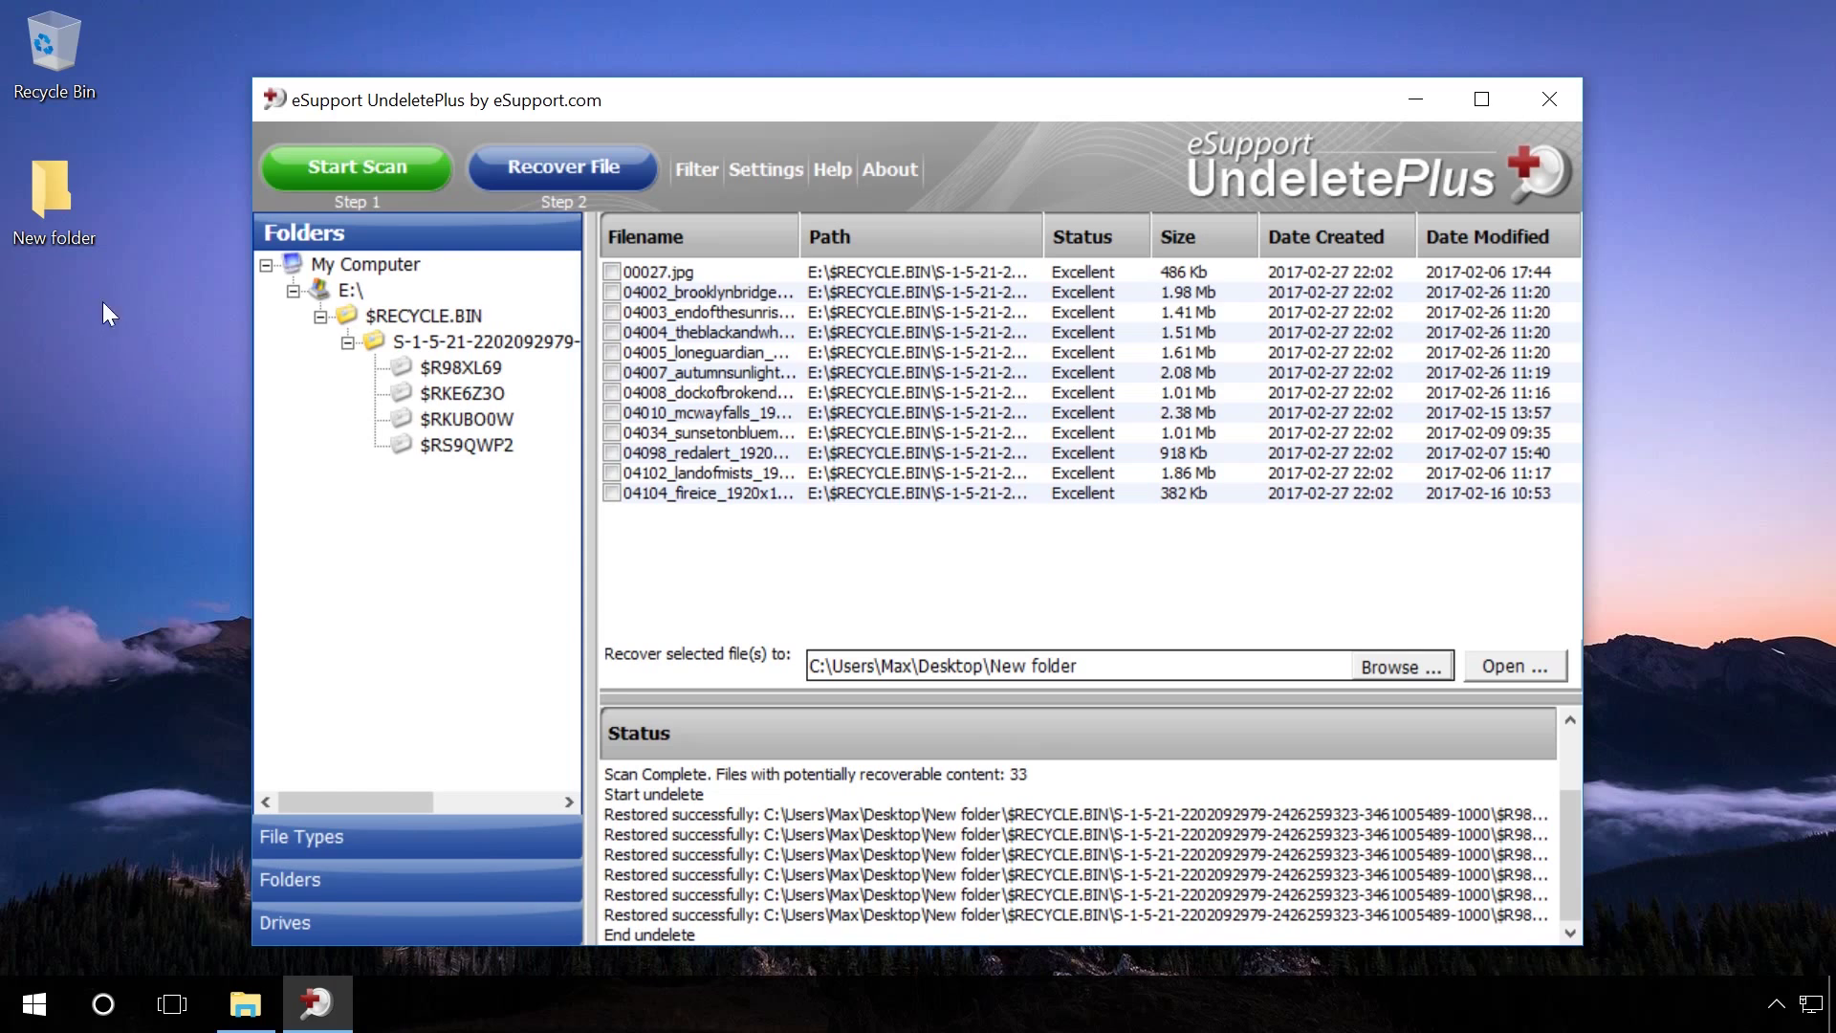
Open New folder\$RECYCLE.BIN\S-1-5-21...\$R98XL69 on the desktop to check the restored photos, then minimize Explorer.
{"action": "double_click", "coordinate": [42, 193]}
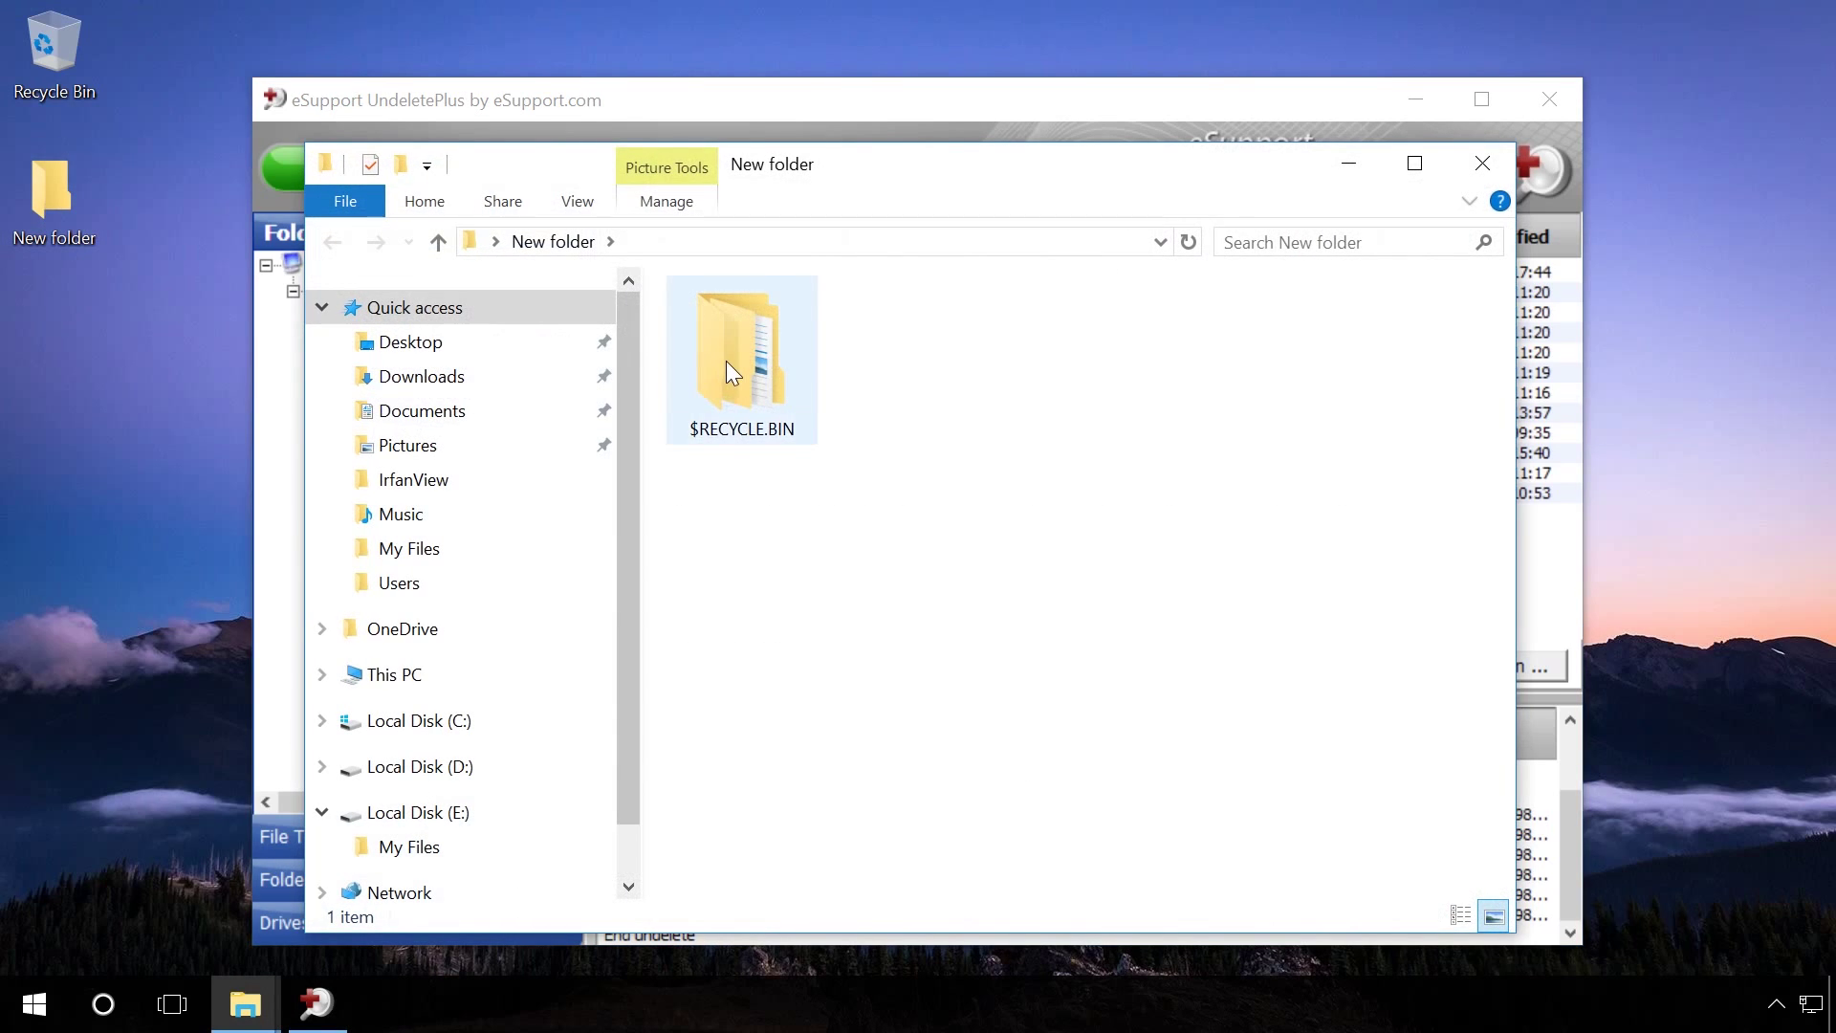
{"action": "double_click", "coordinate": [726, 361]}
{"action": "left_click", "coordinate": [729, 337]}
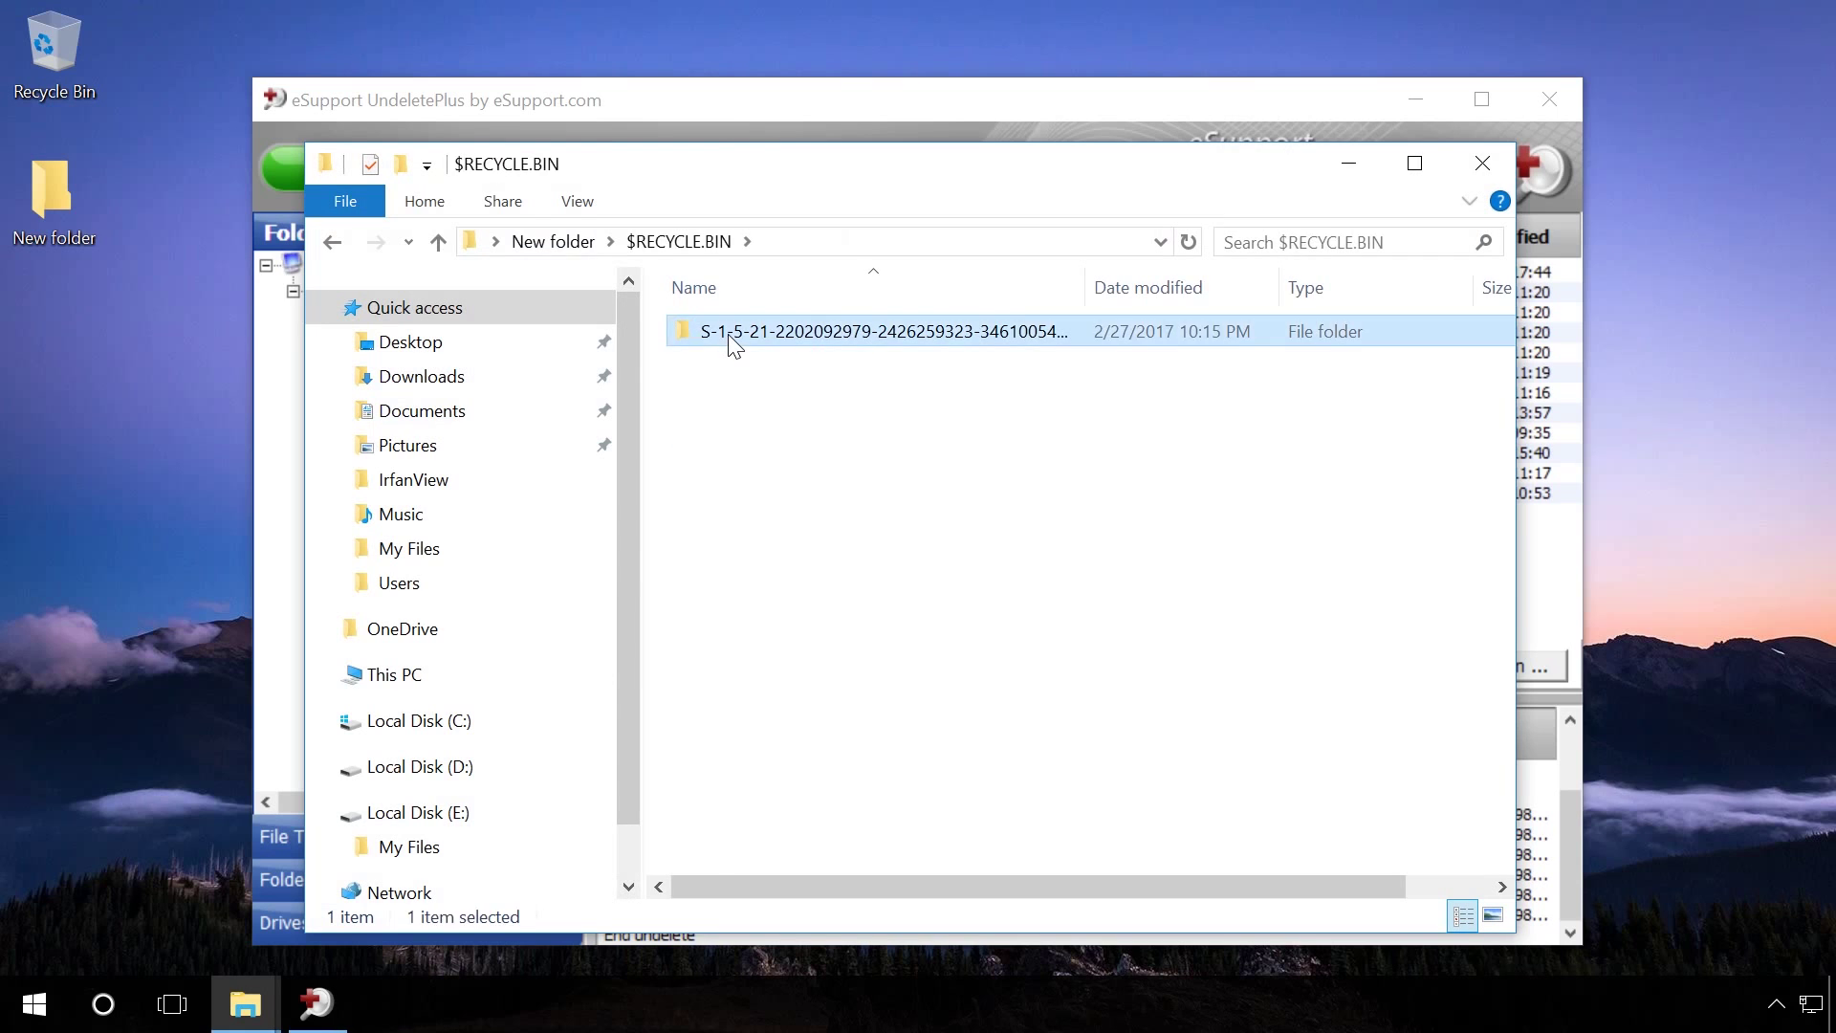
{"action": "double_click", "coordinate": [731, 340]}
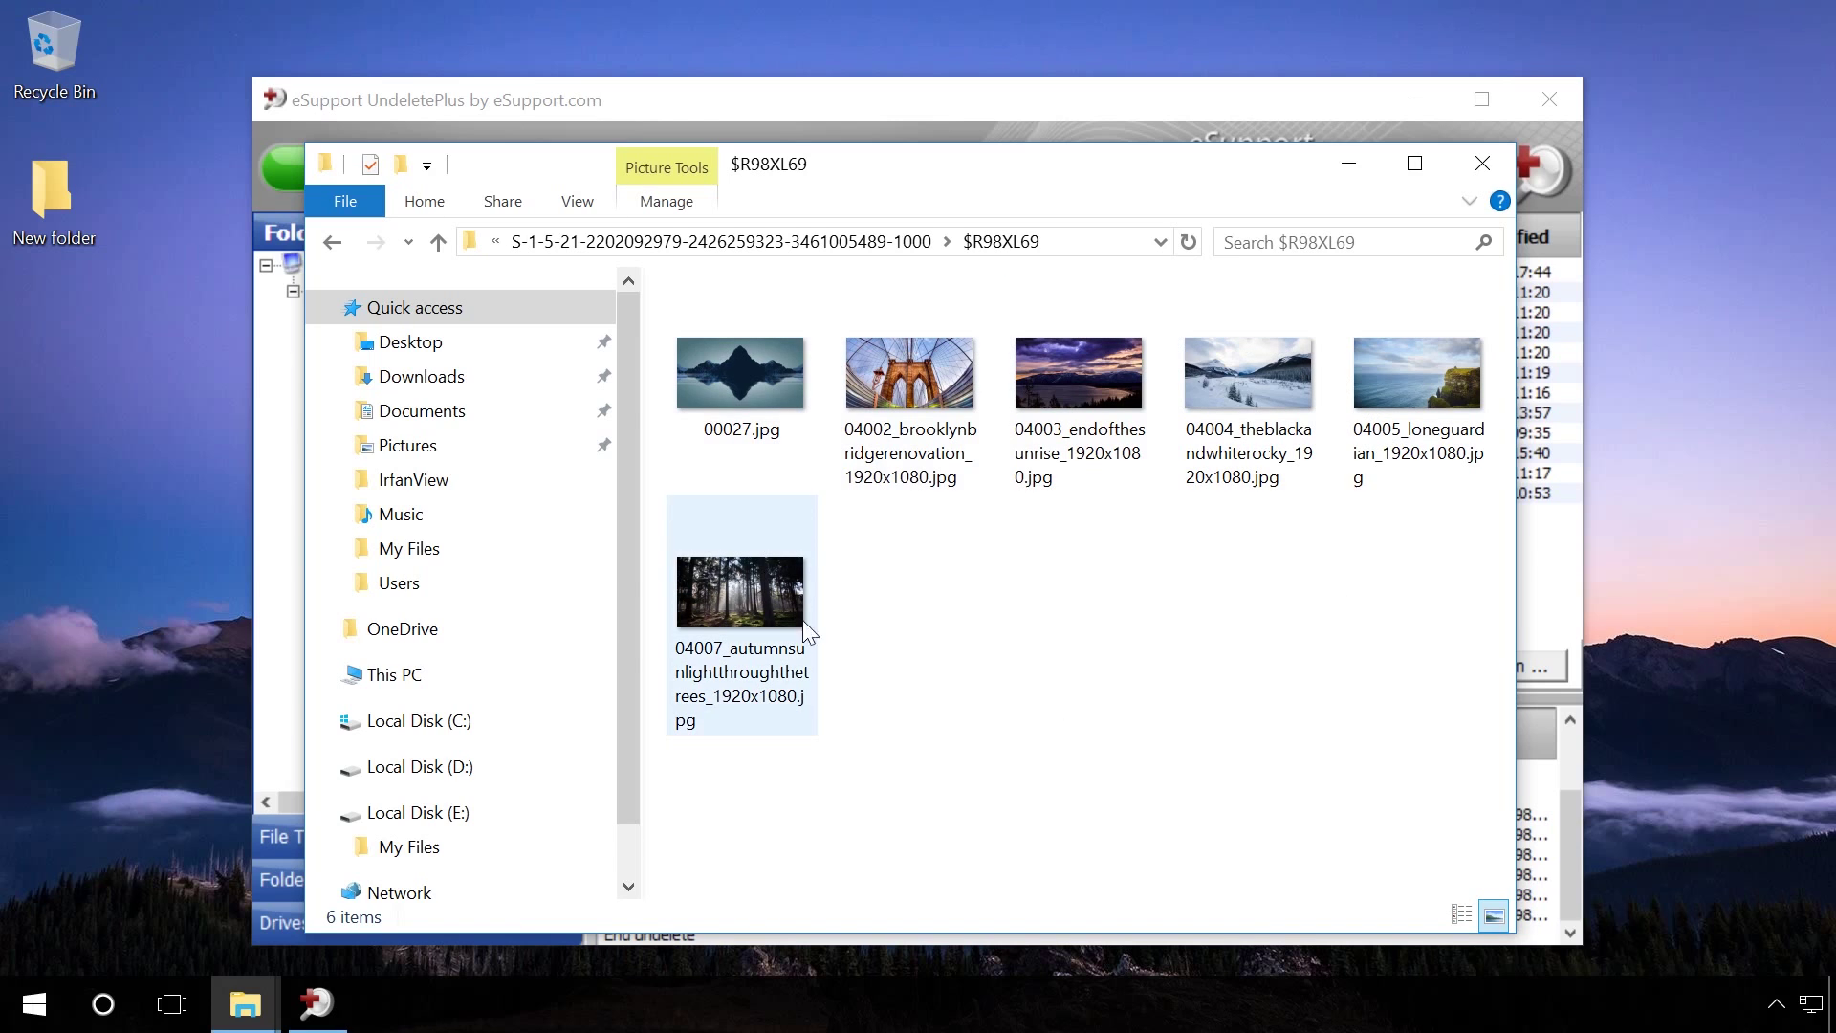
{"action": "left_click", "coordinate": [1347, 157]}
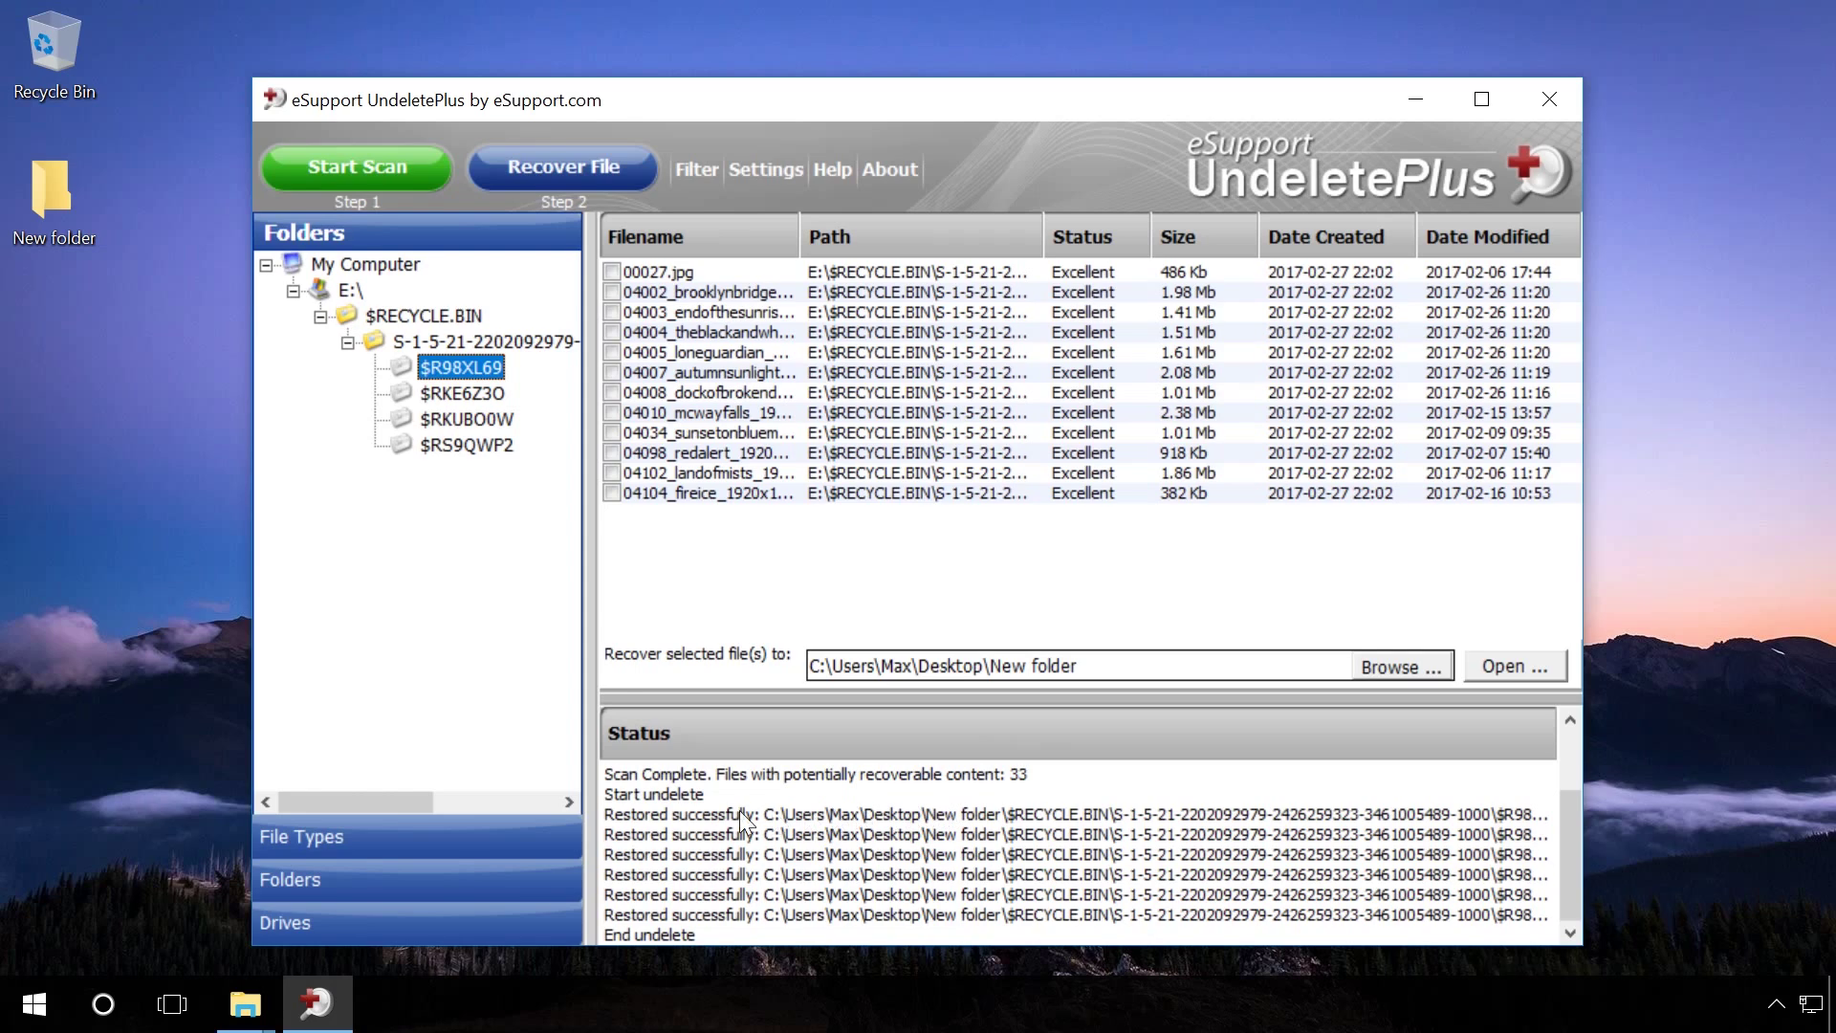
Go through the Excel, PowerPoint, Word and Other Files groups, ticking the presentation, Word document and Video-01.mp4.
{"action": "left_click", "coordinate": [434, 844]}
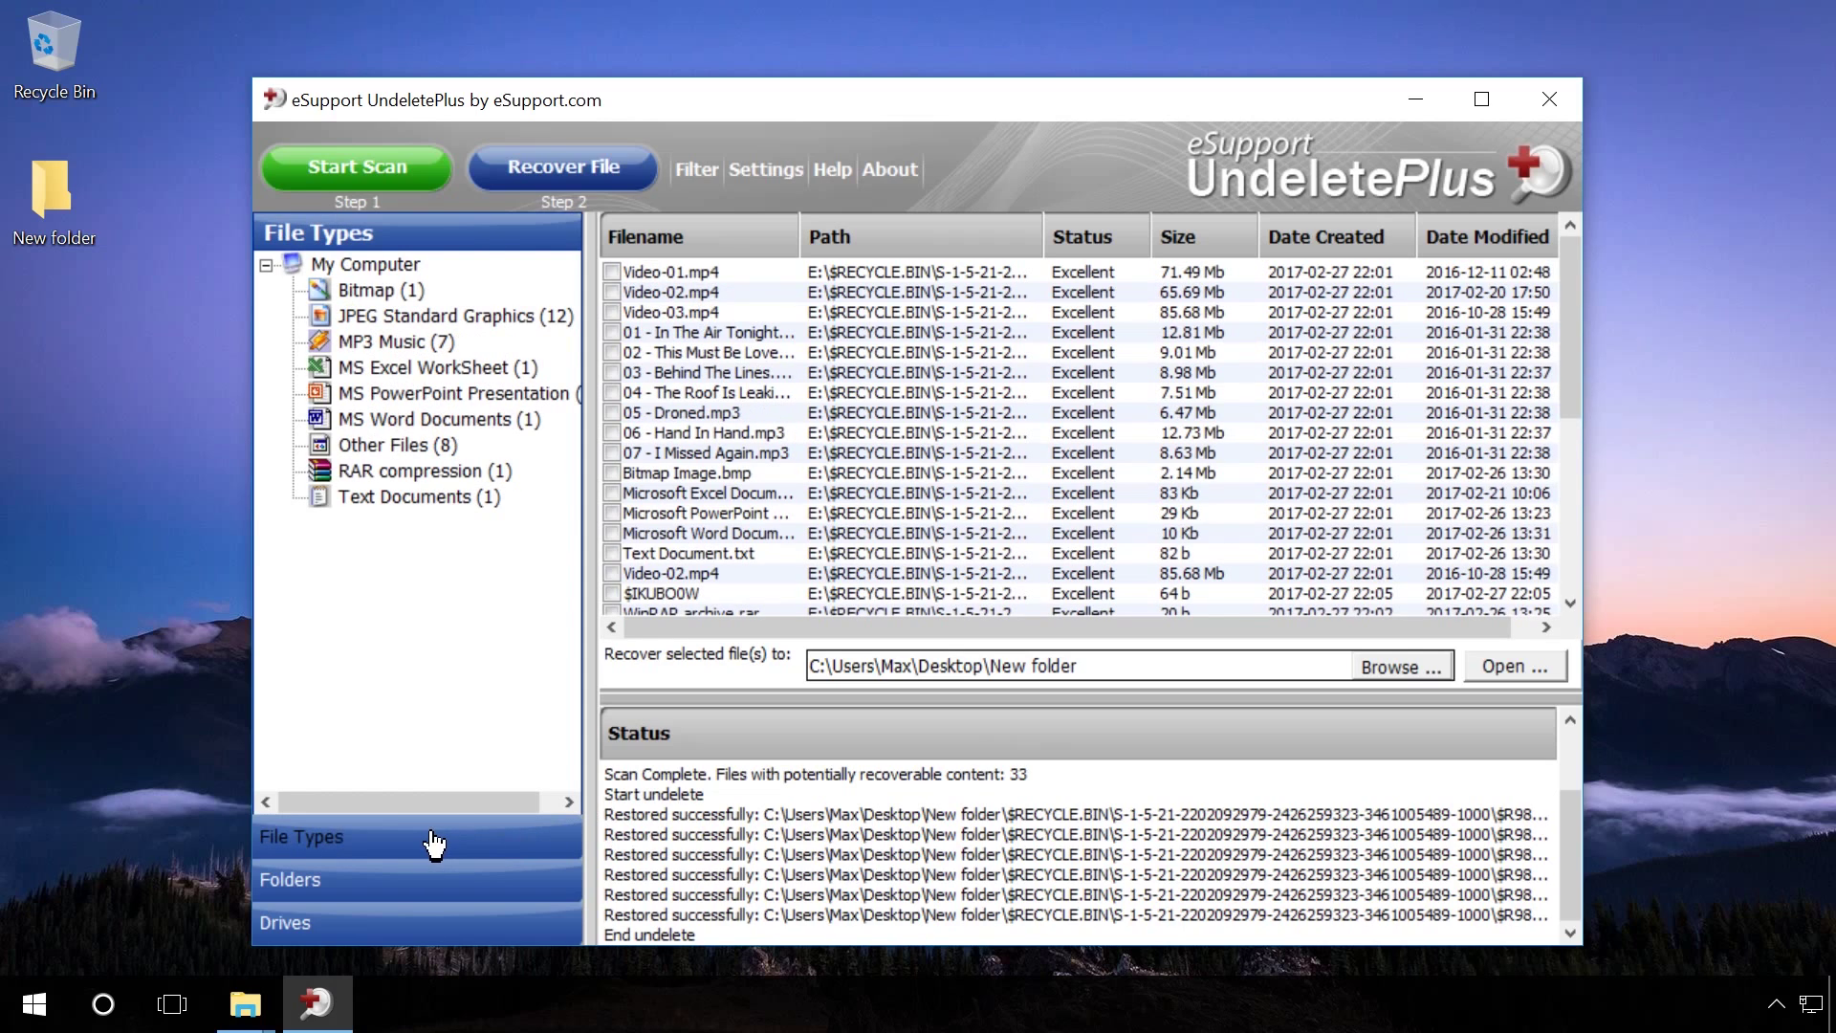
{"action": "left_click", "coordinate": [490, 365]}
{"action": "left_click", "coordinate": [730, 271]}
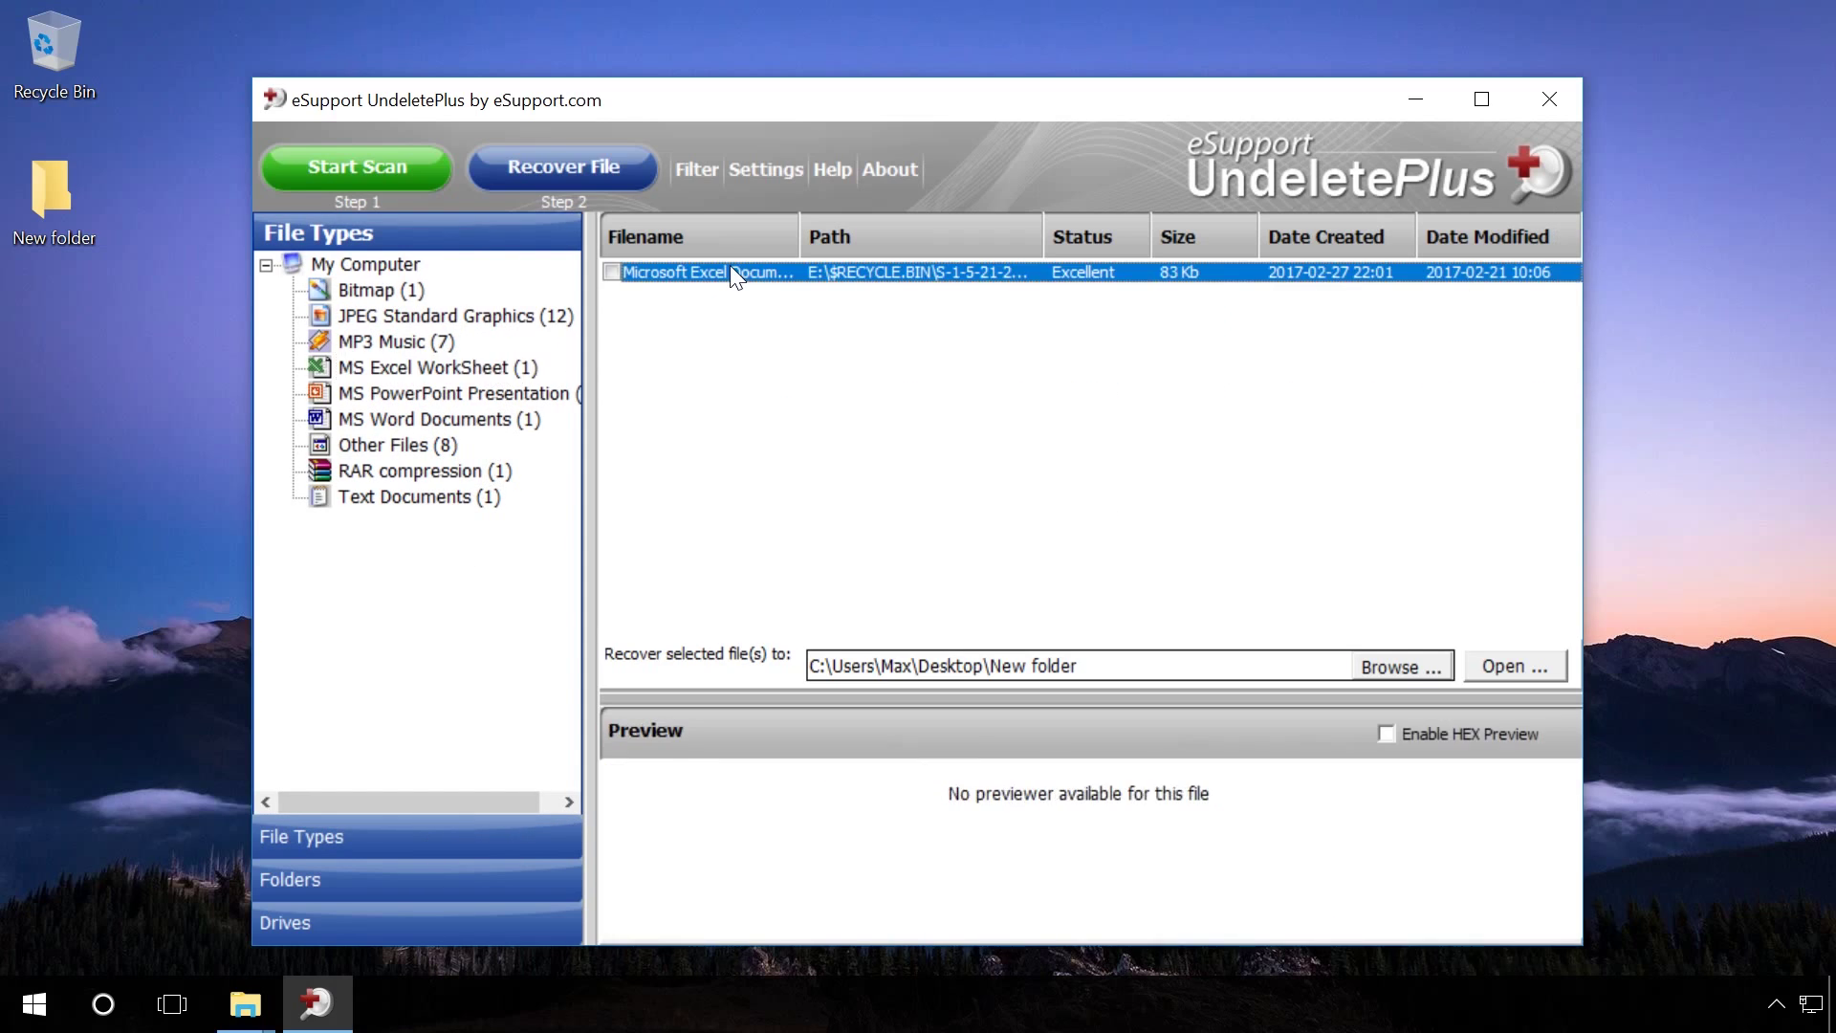
{"action": "left_click", "coordinate": [469, 396]}
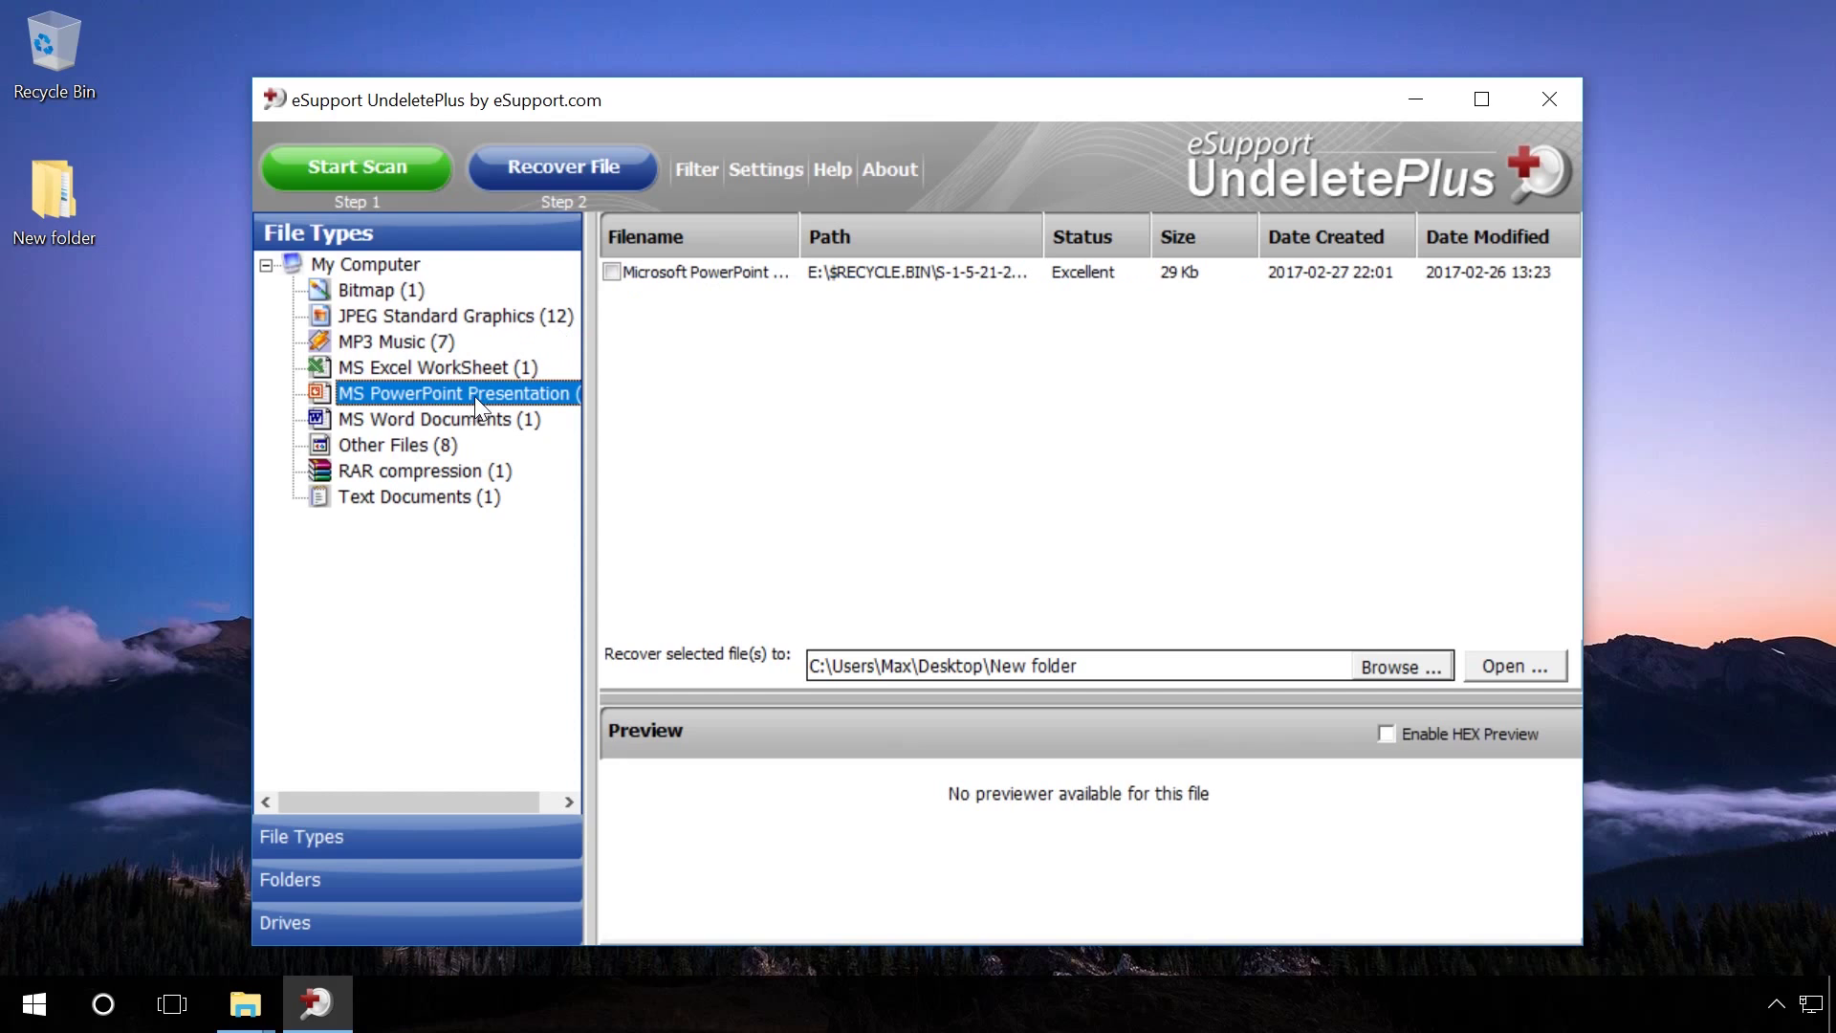
{"action": "left_click", "coordinate": [723, 271]}
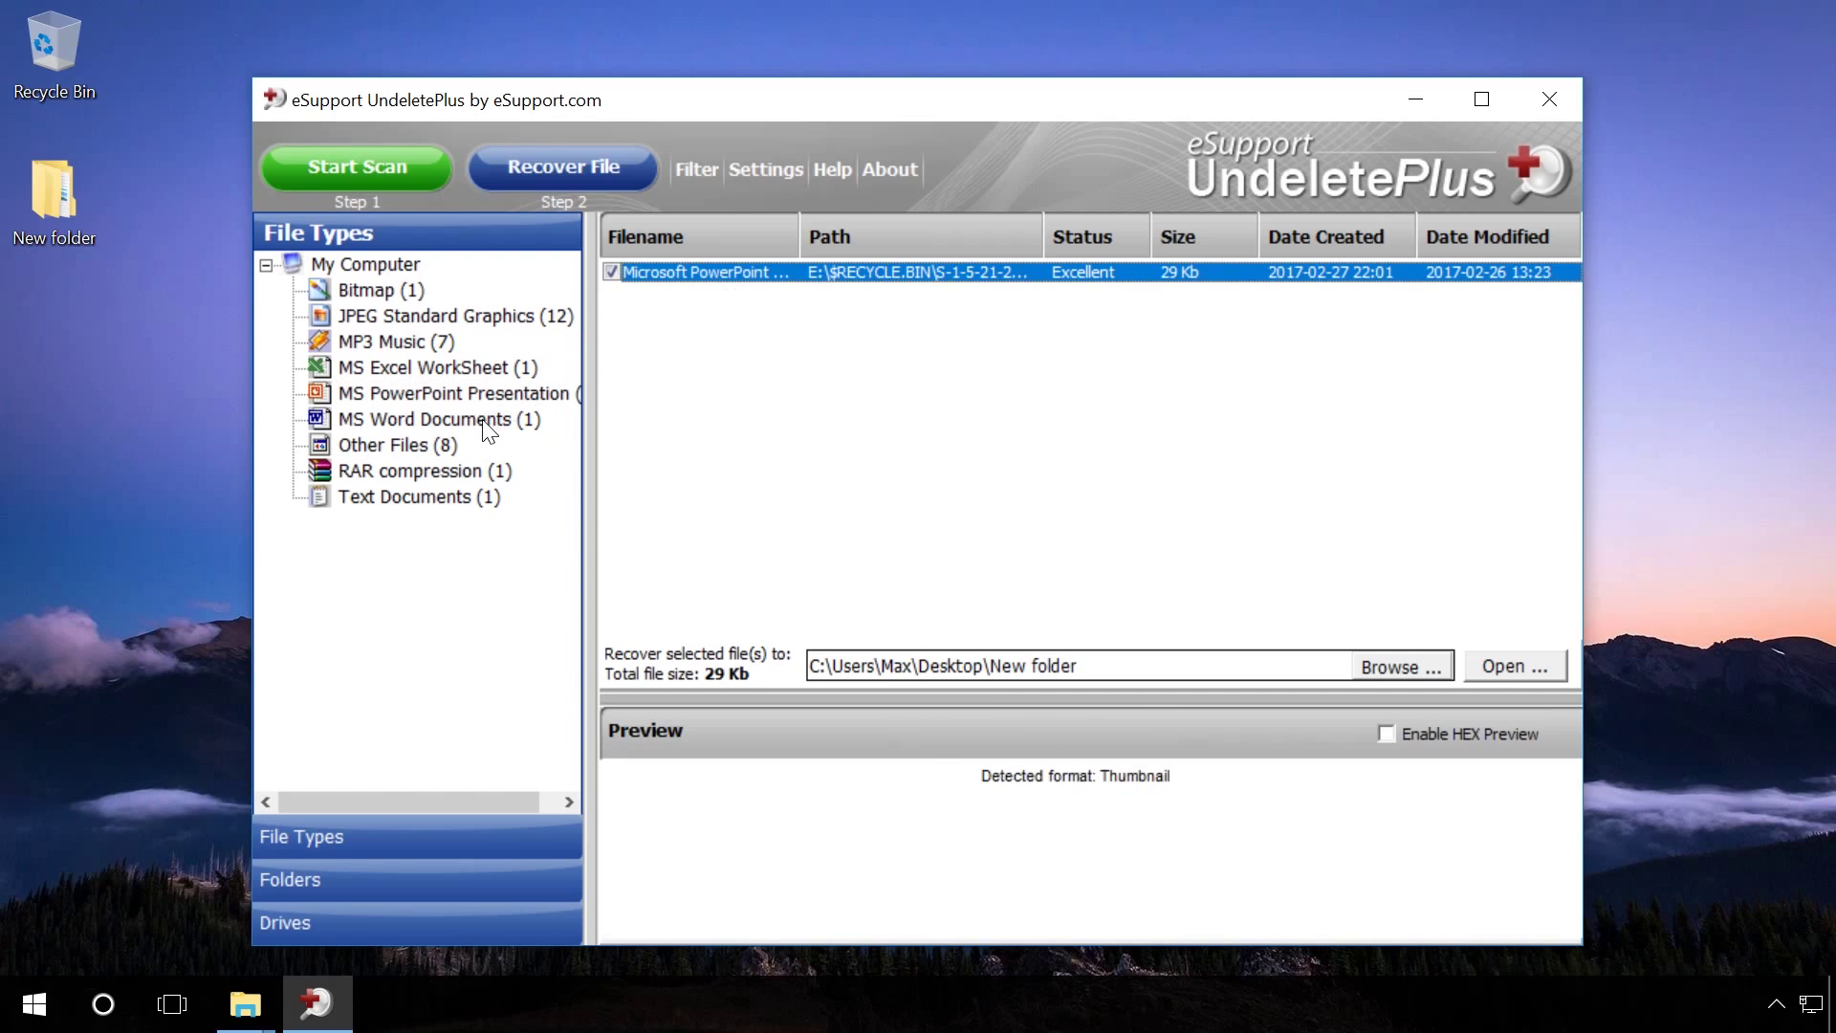
{"action": "left_click", "coordinate": [493, 421]}
{"action": "left_click", "coordinate": [719, 276]}
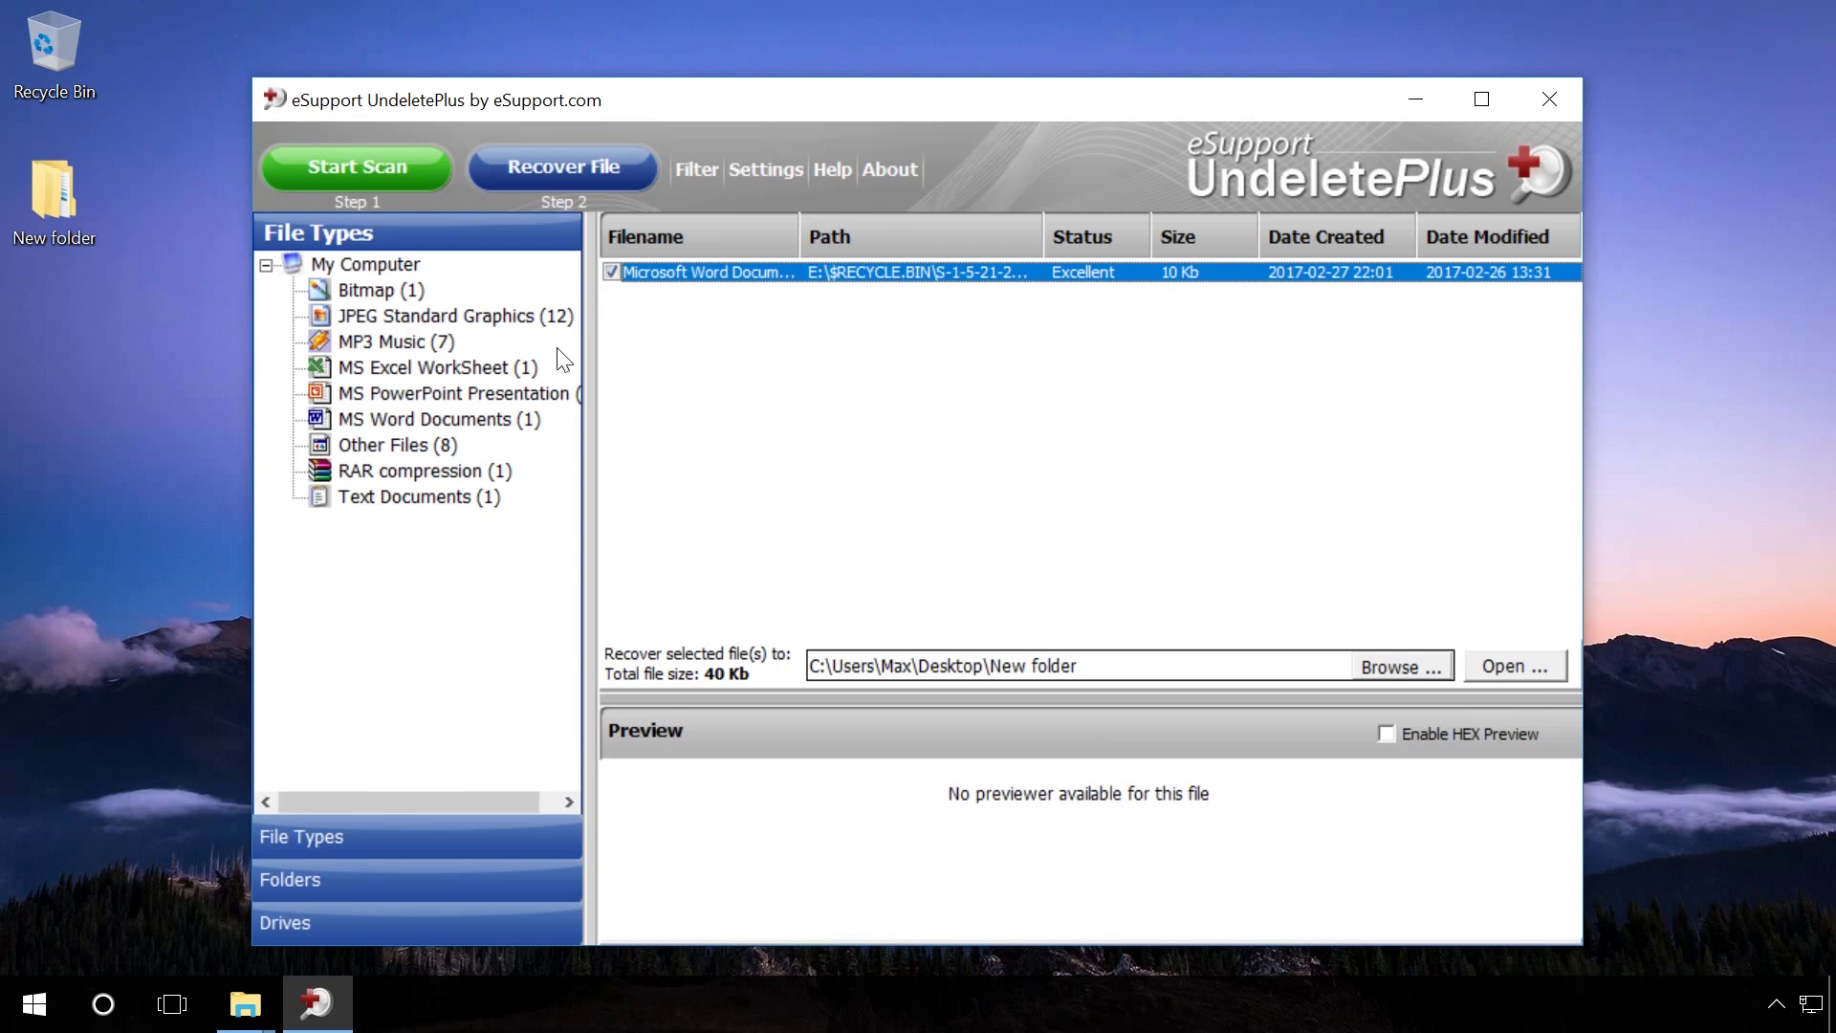
{"action": "left_click", "coordinate": [446, 445]}
{"action": "left_click", "coordinate": [681, 272]}
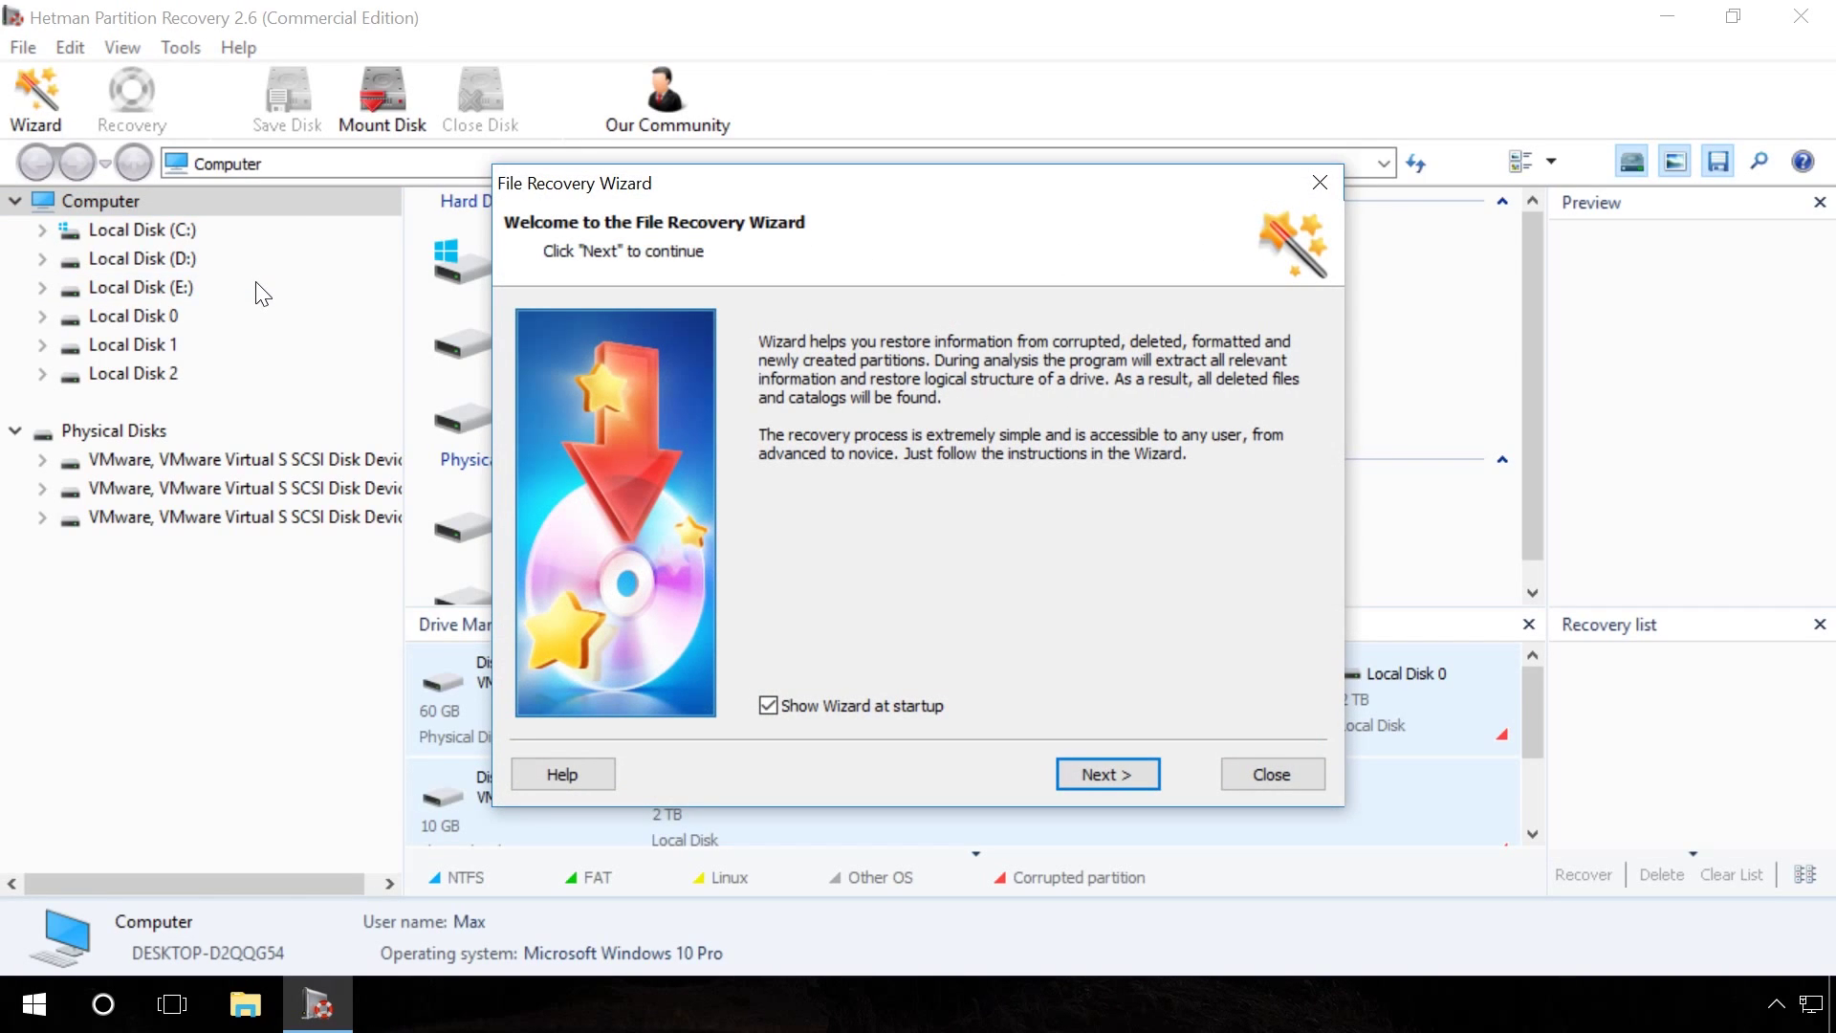
Skip the startup wizard and fast-scan Local Disk (E:) in Hetman Partition Recovery, leaving View options unchanged.
{"action": "left_click", "coordinate": [1312, 777]}
{"action": "double_click", "coordinate": [179, 286]}
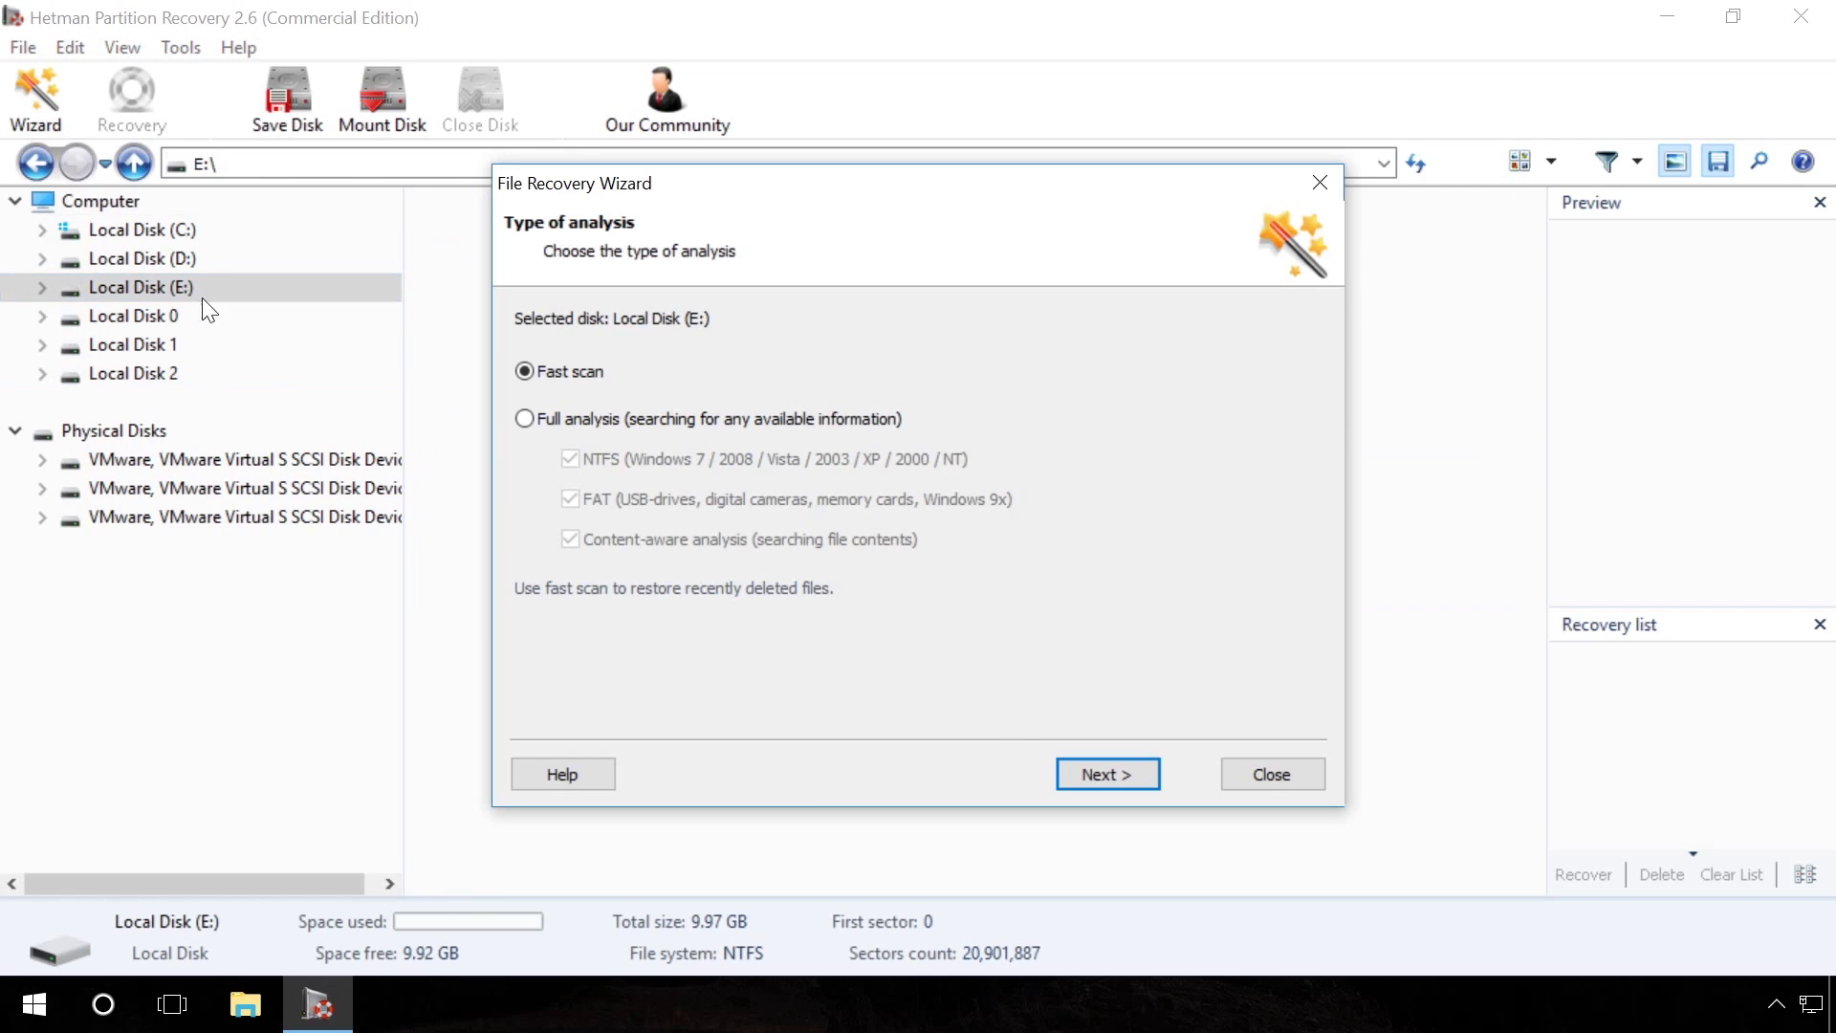
{"action": "left_click", "coordinate": [1095, 771]}
{"action": "left_click", "coordinate": [1095, 770]}
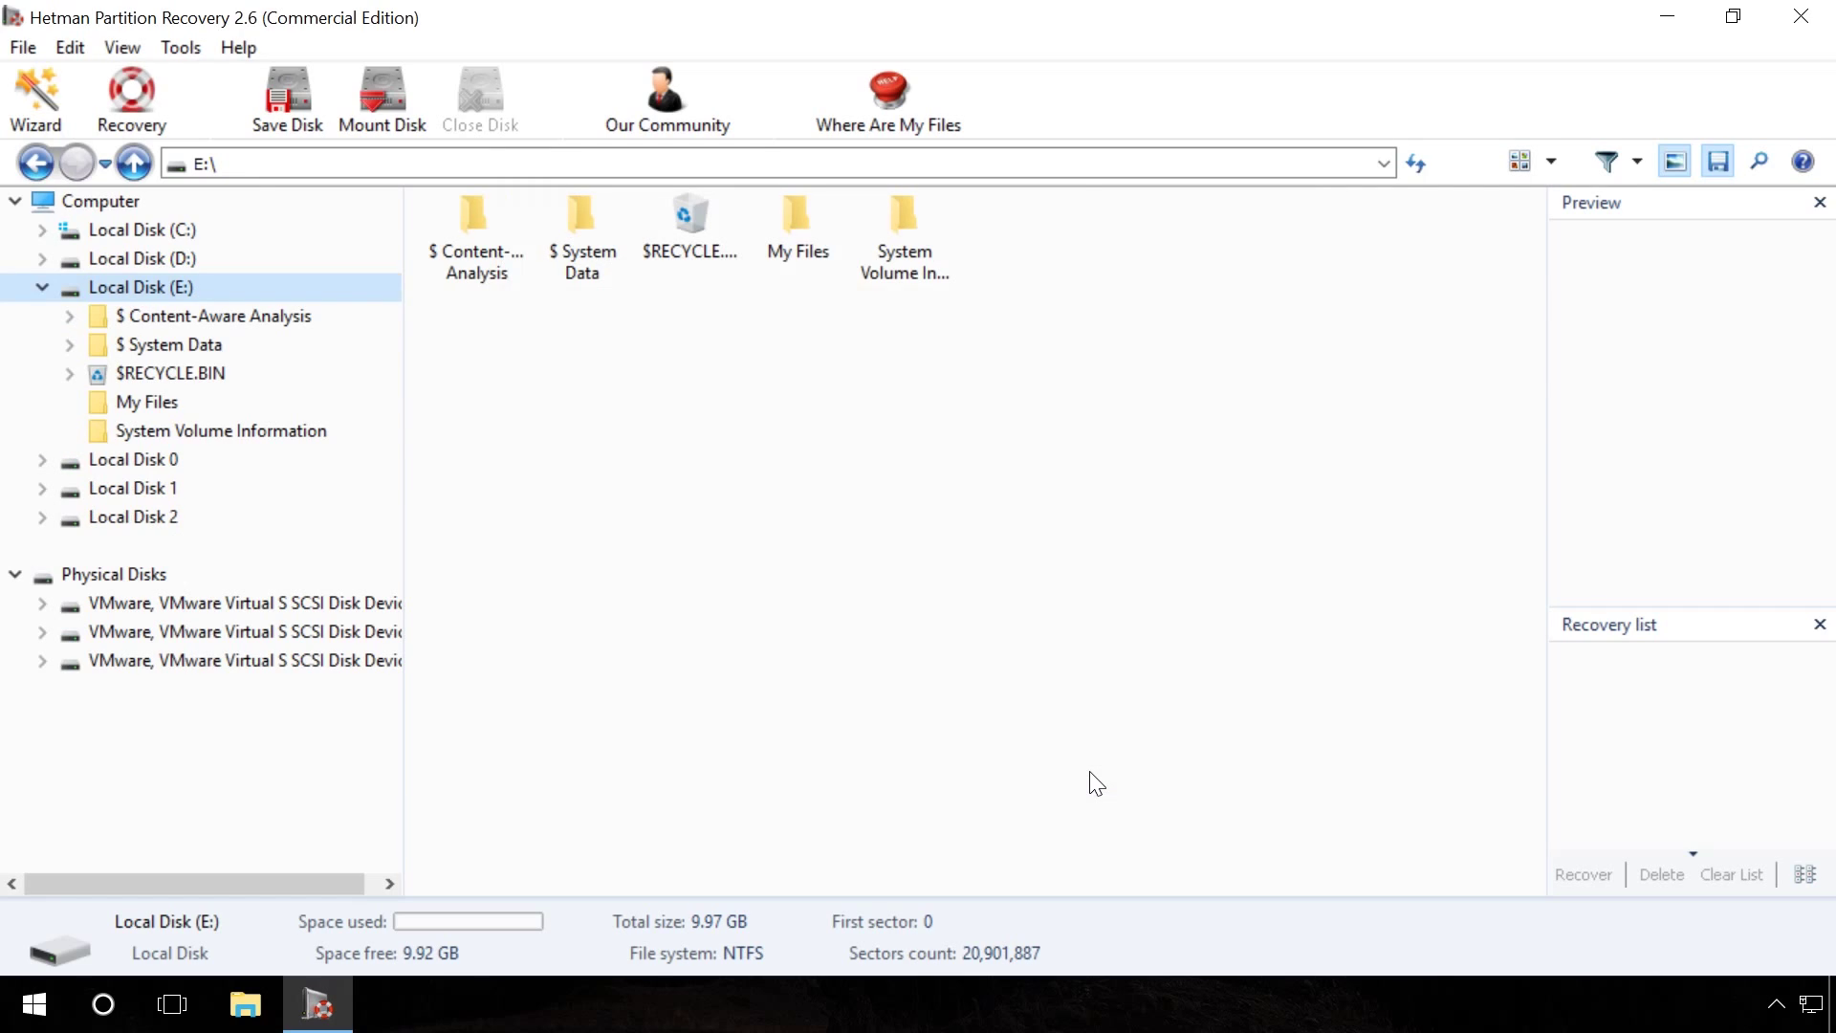
{"action": "left_click", "coordinate": [122, 48]}
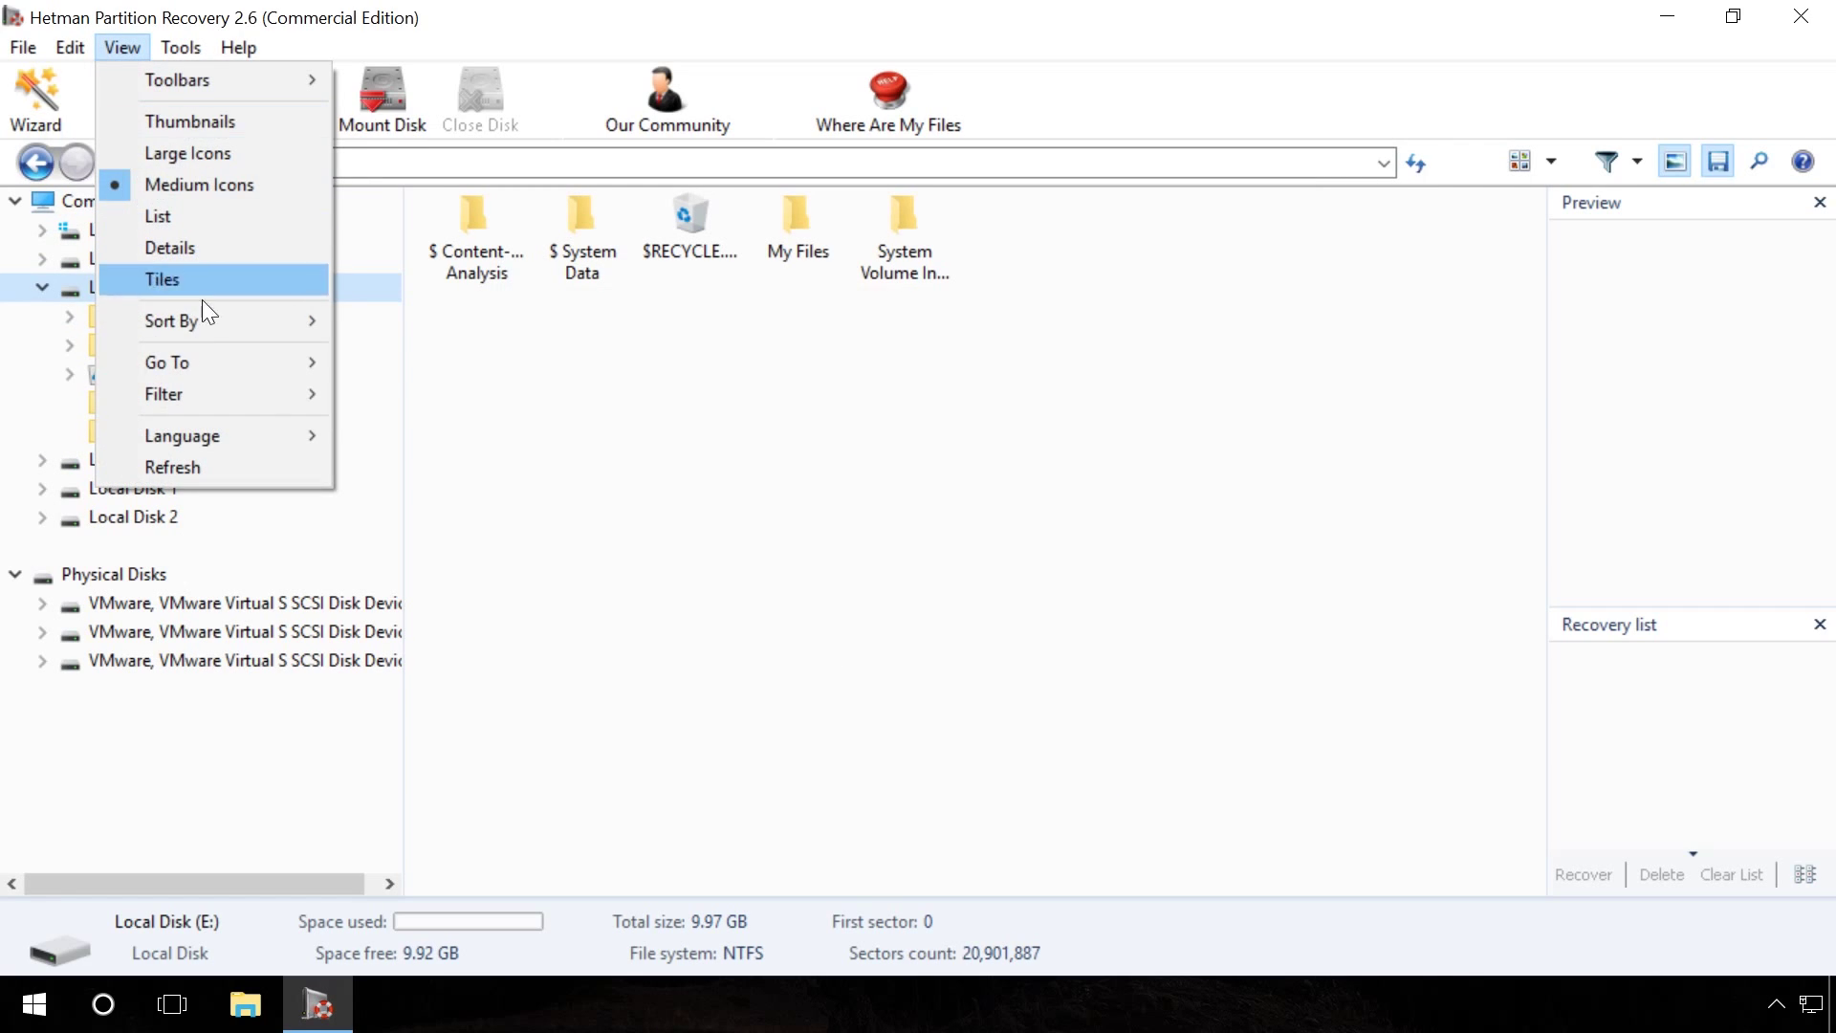
{"action": "mouse_move", "coordinate": [259, 428]}
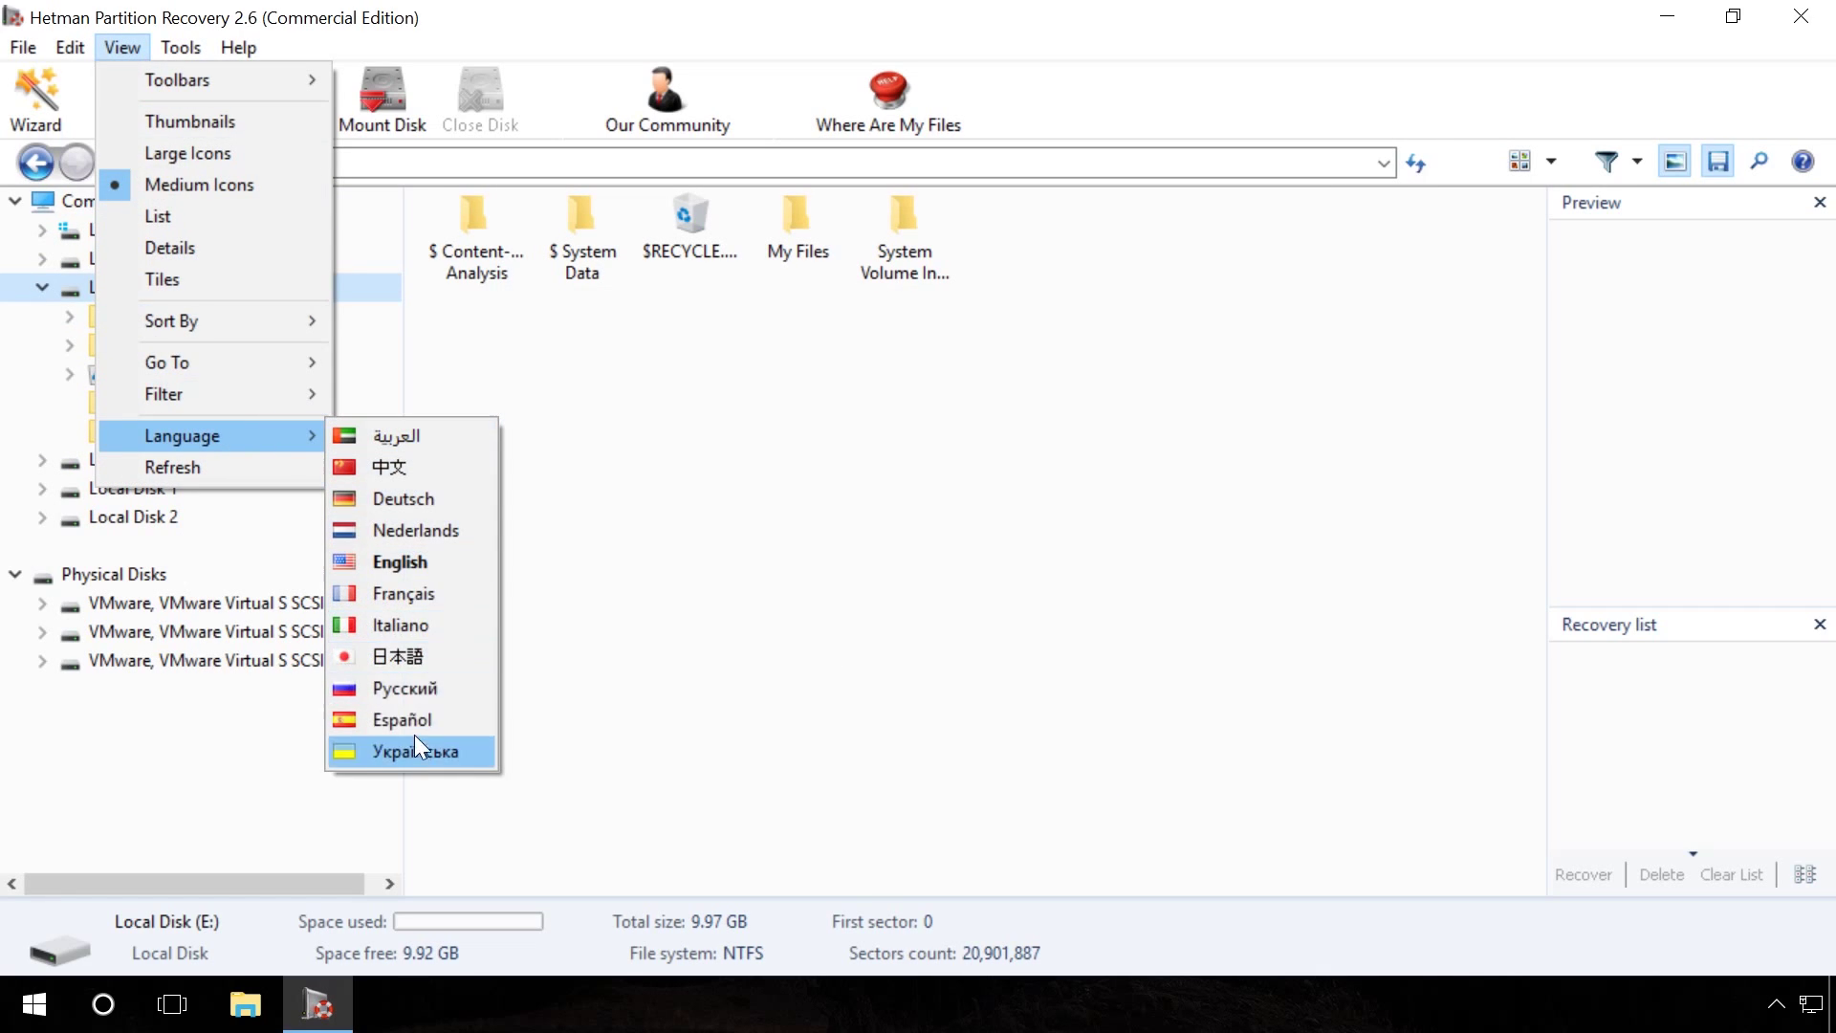
{"action": "left_click", "coordinate": [460, 390]}
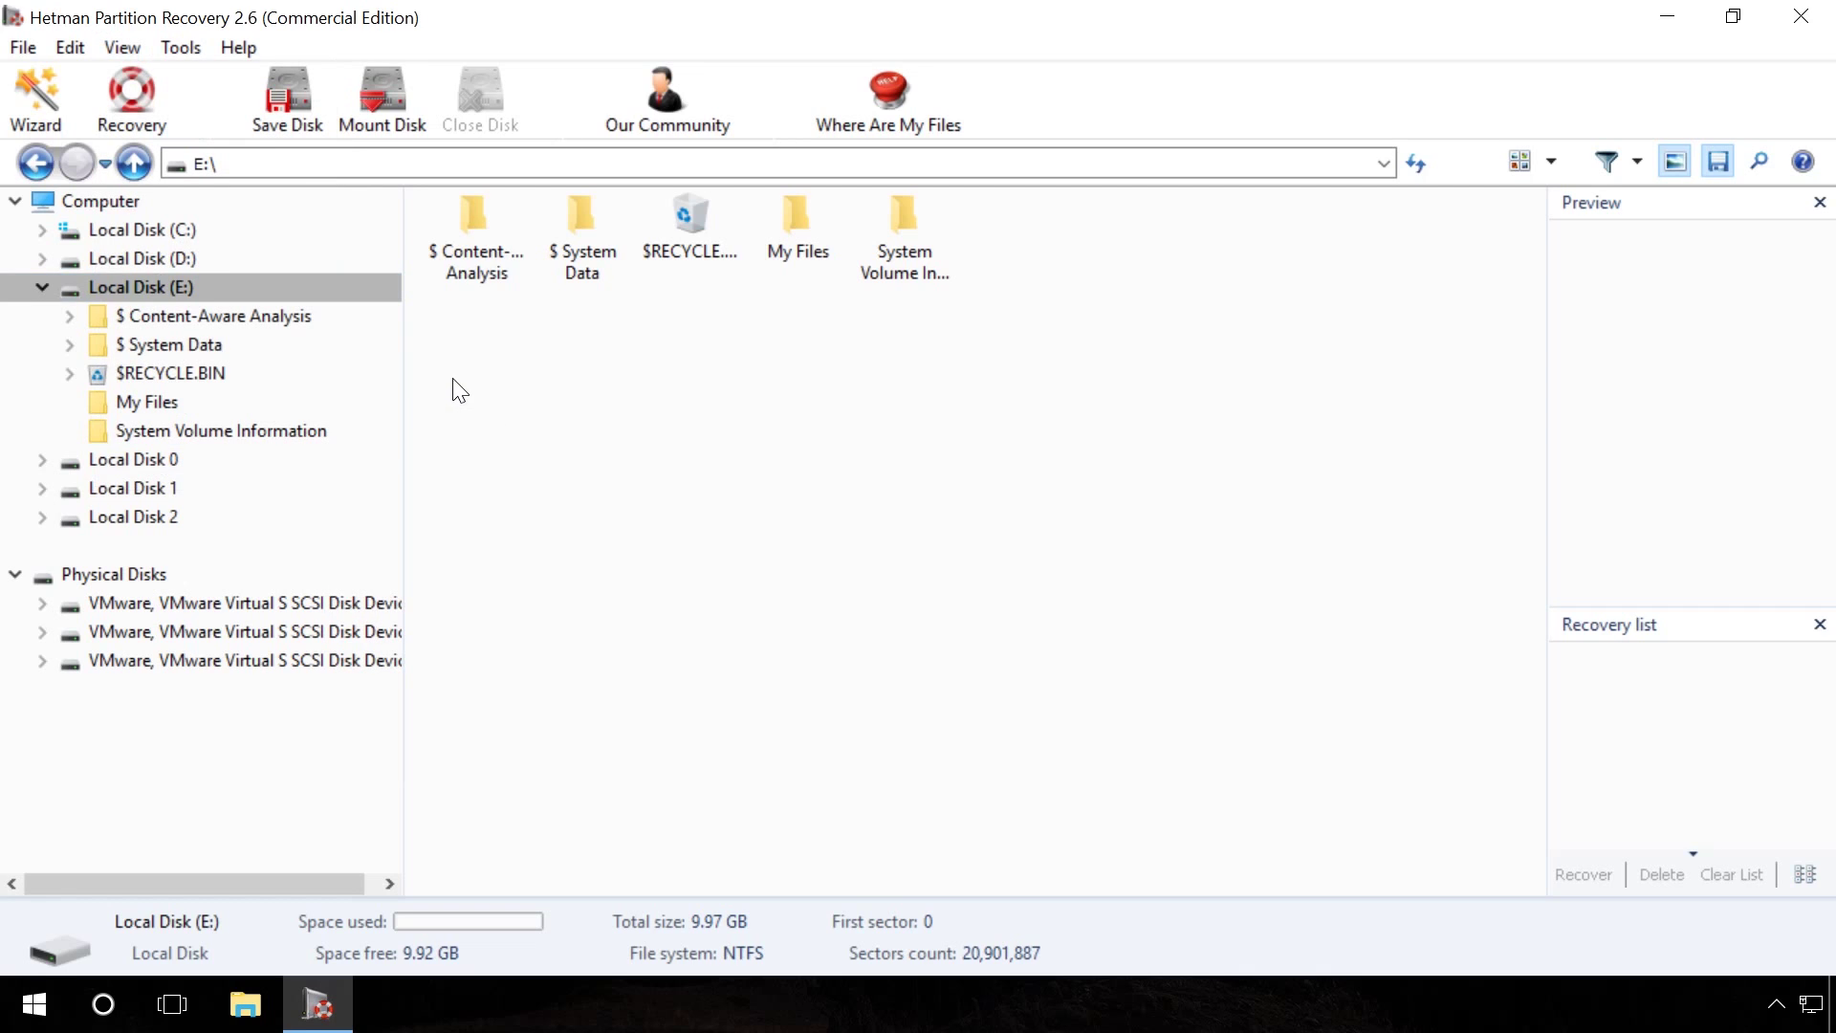
Expand $RECYCLE.BIN and the S-1-5-21 folder to show the deleted images in $R98XL69.
{"action": "left_click", "coordinate": [277, 380]}
{"action": "left_click", "coordinate": [227, 399]}
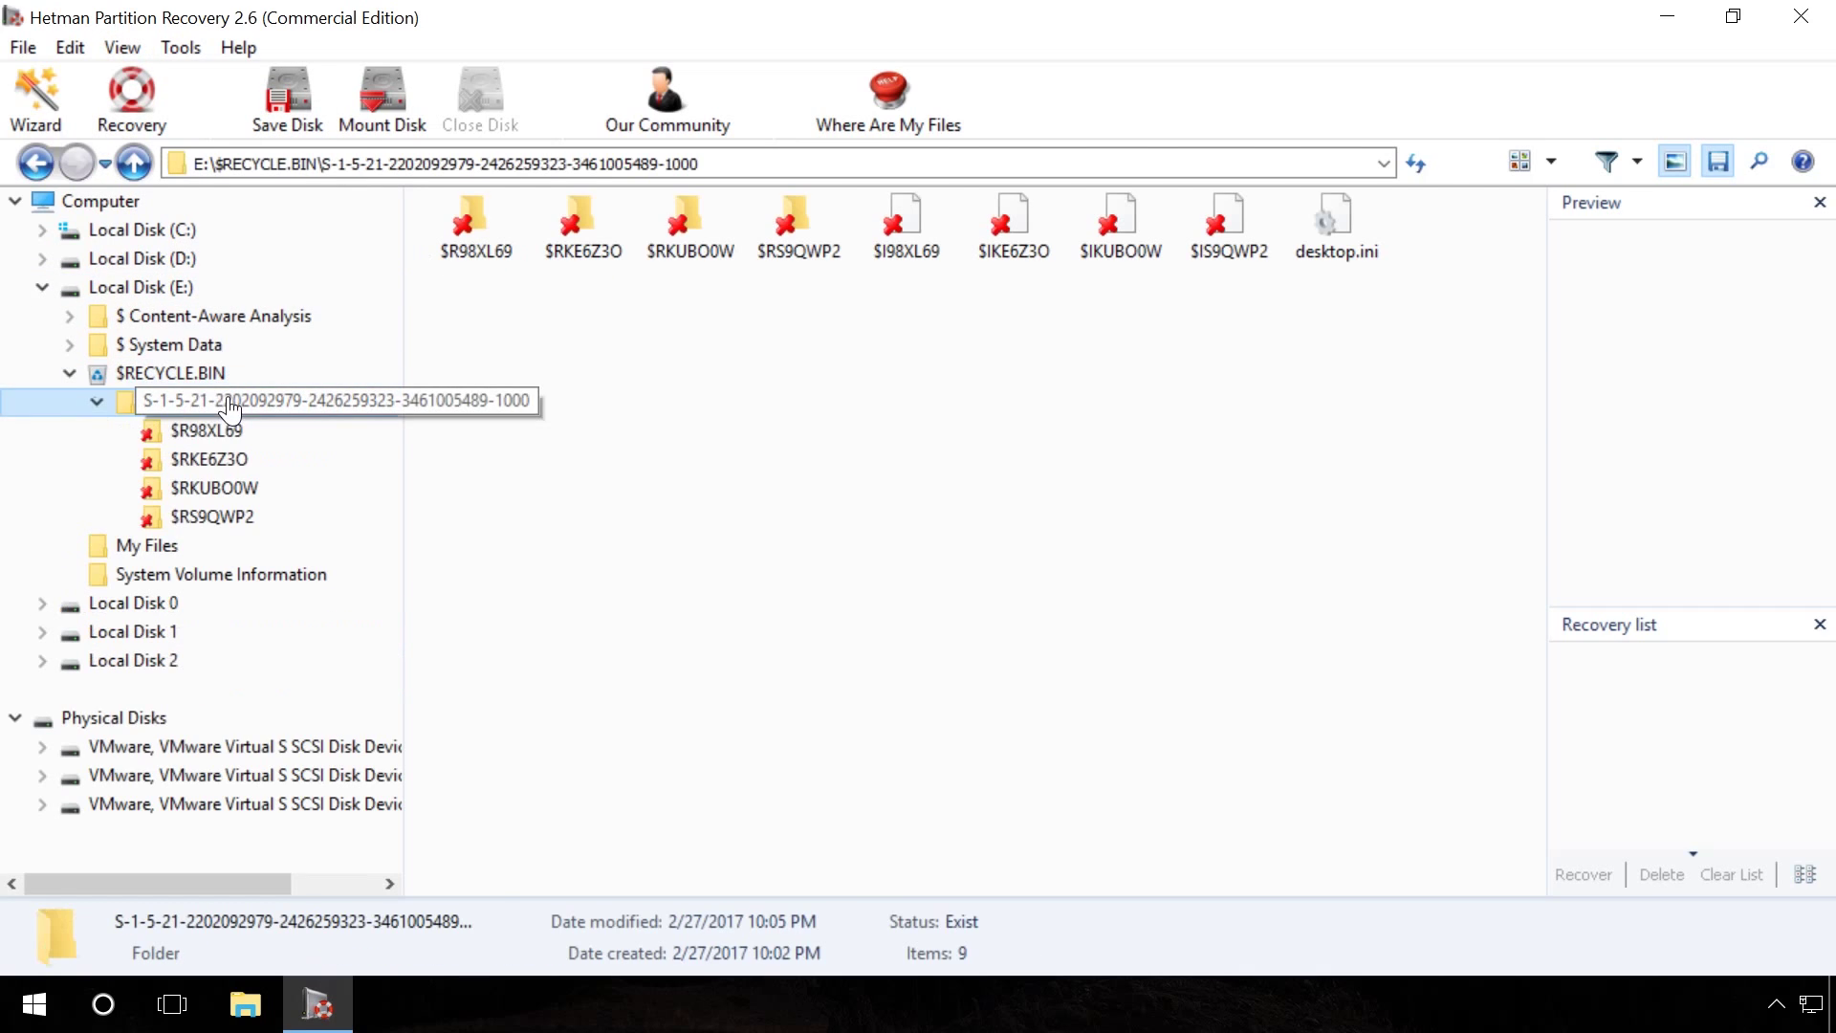
{"action": "left_click", "coordinate": [222, 431]}
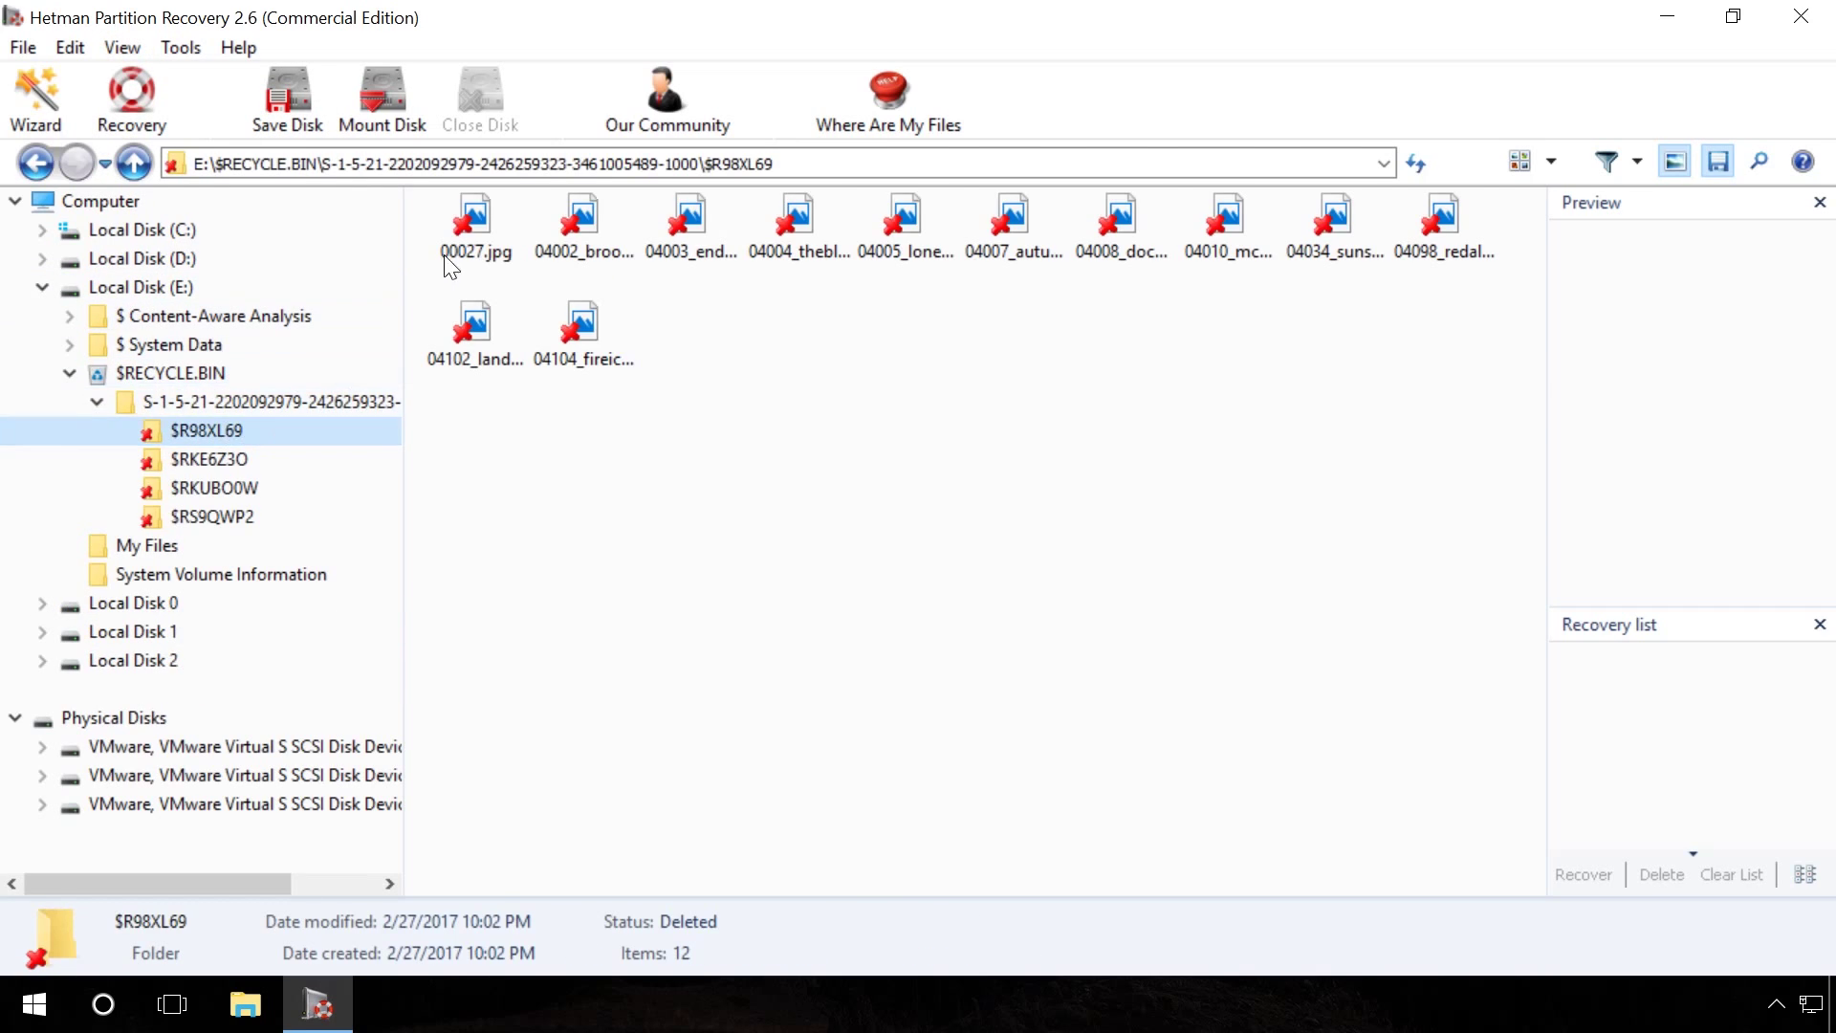
Preview 00027.jpg, the Brooklyn Bridge and sunrise photos, then view full screen and close it.
{"action": "left_click", "coordinate": [459, 242]}
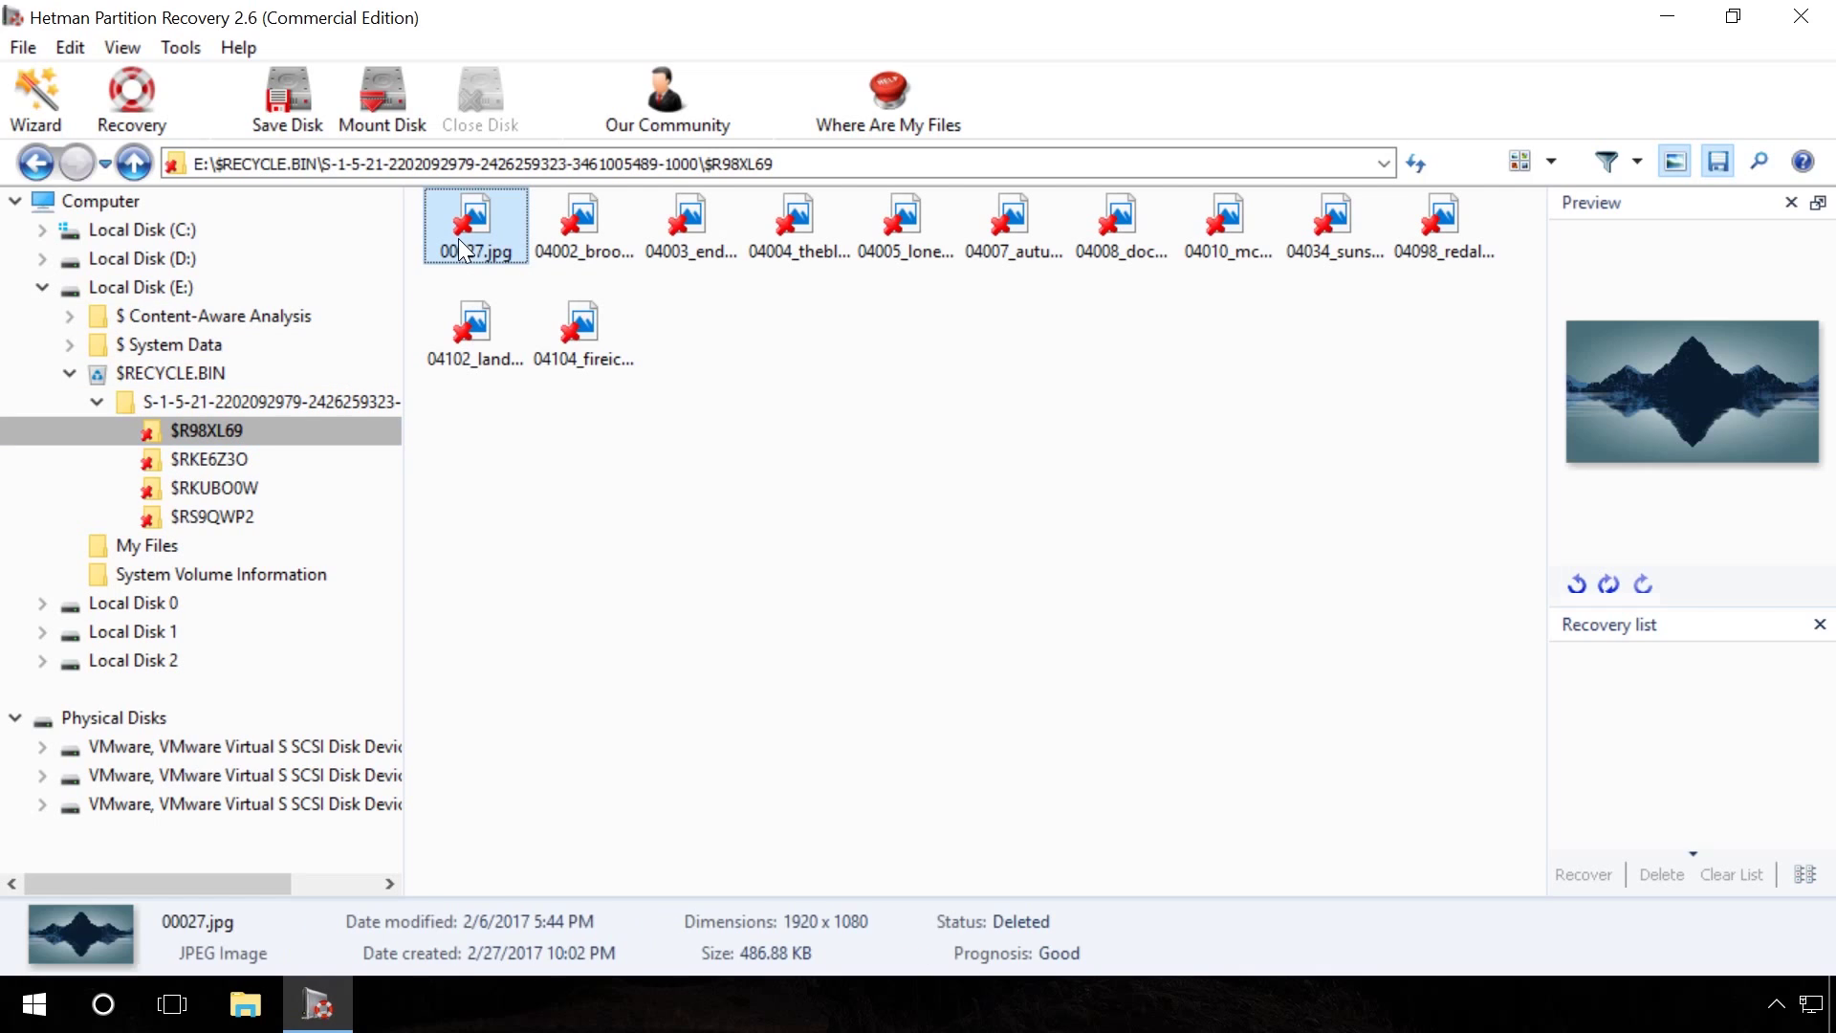
{"action": "left_click", "coordinate": [570, 229]}
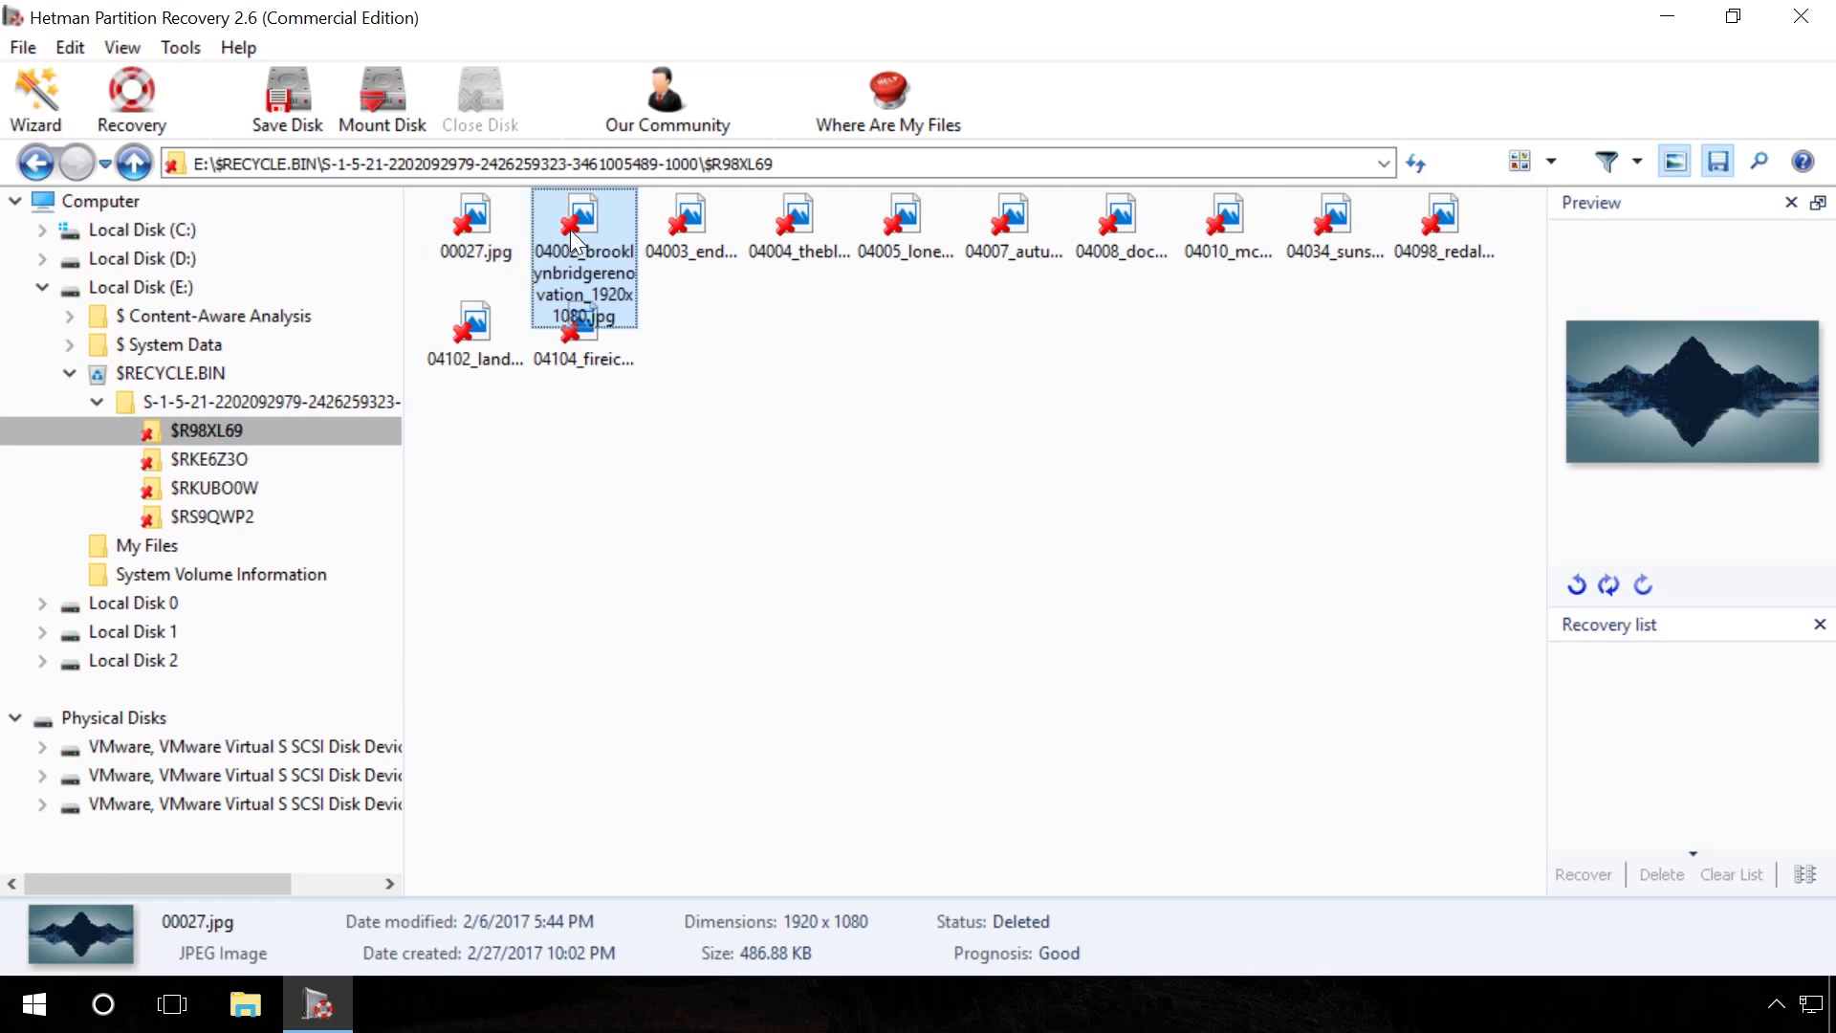
{"action": "left_click", "coordinate": [688, 221]}
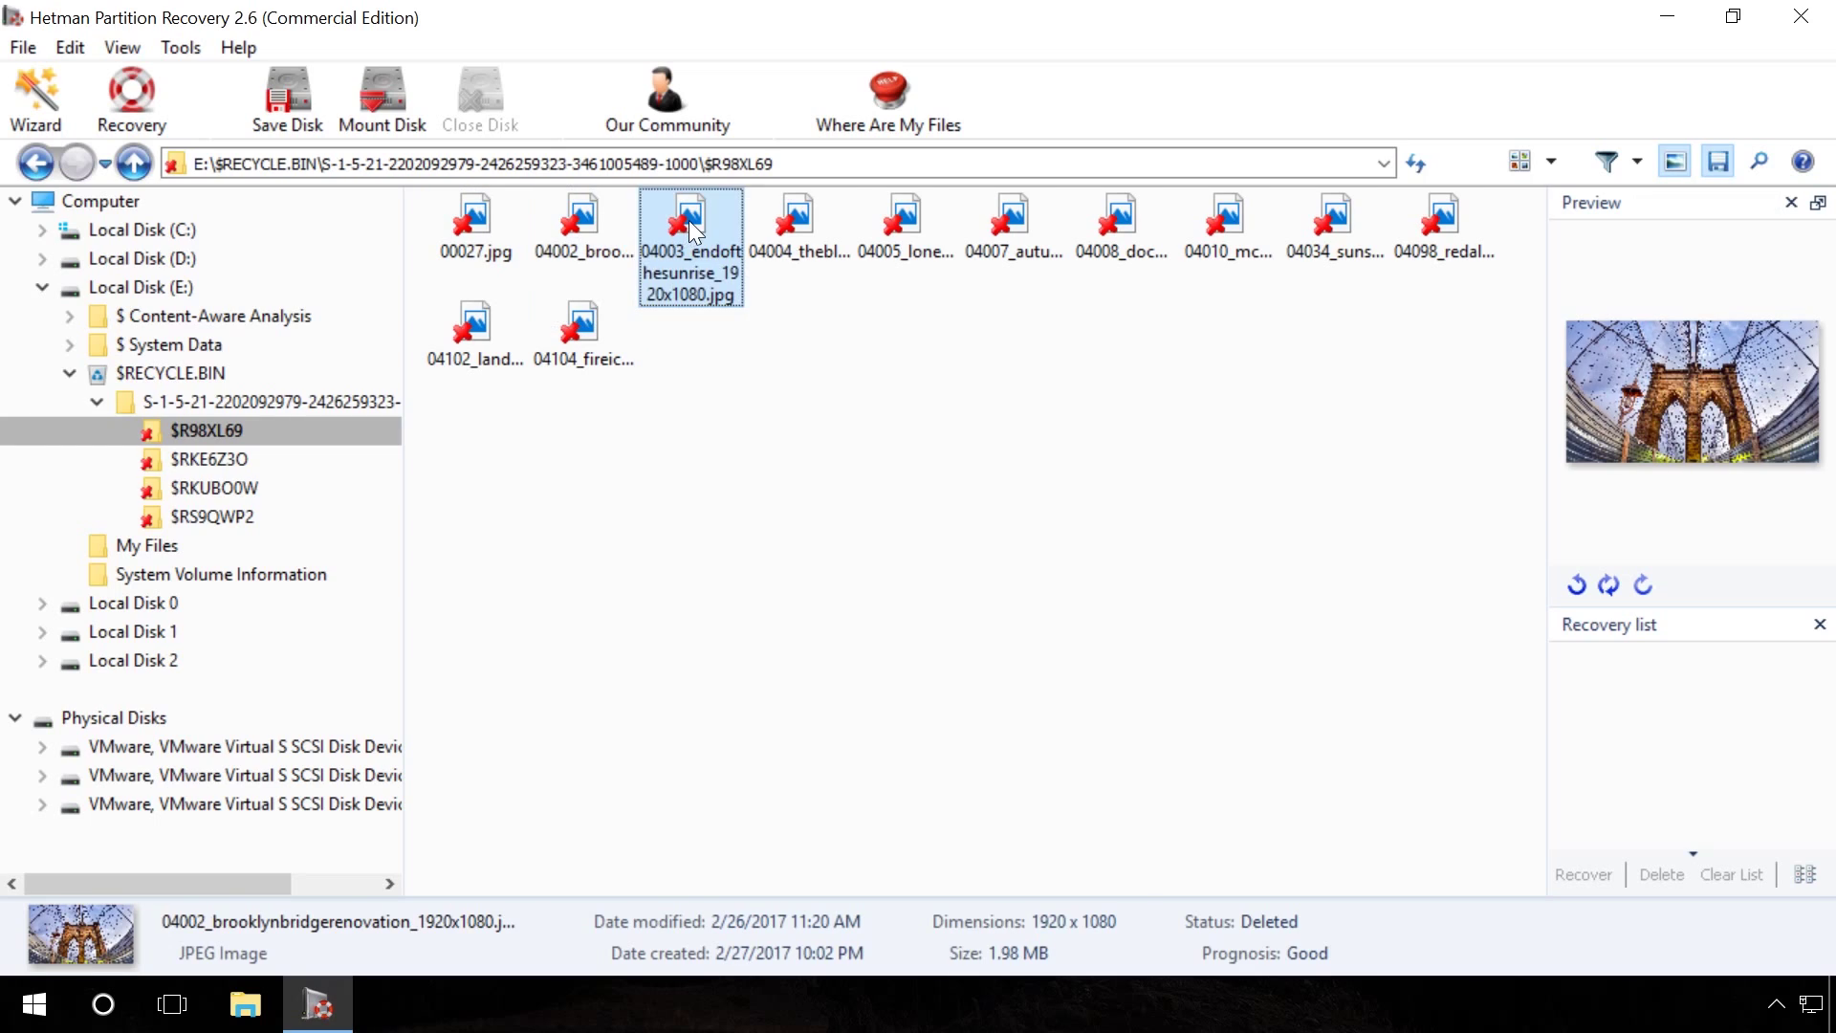
{"action": "left_click", "coordinate": [1817, 204]}
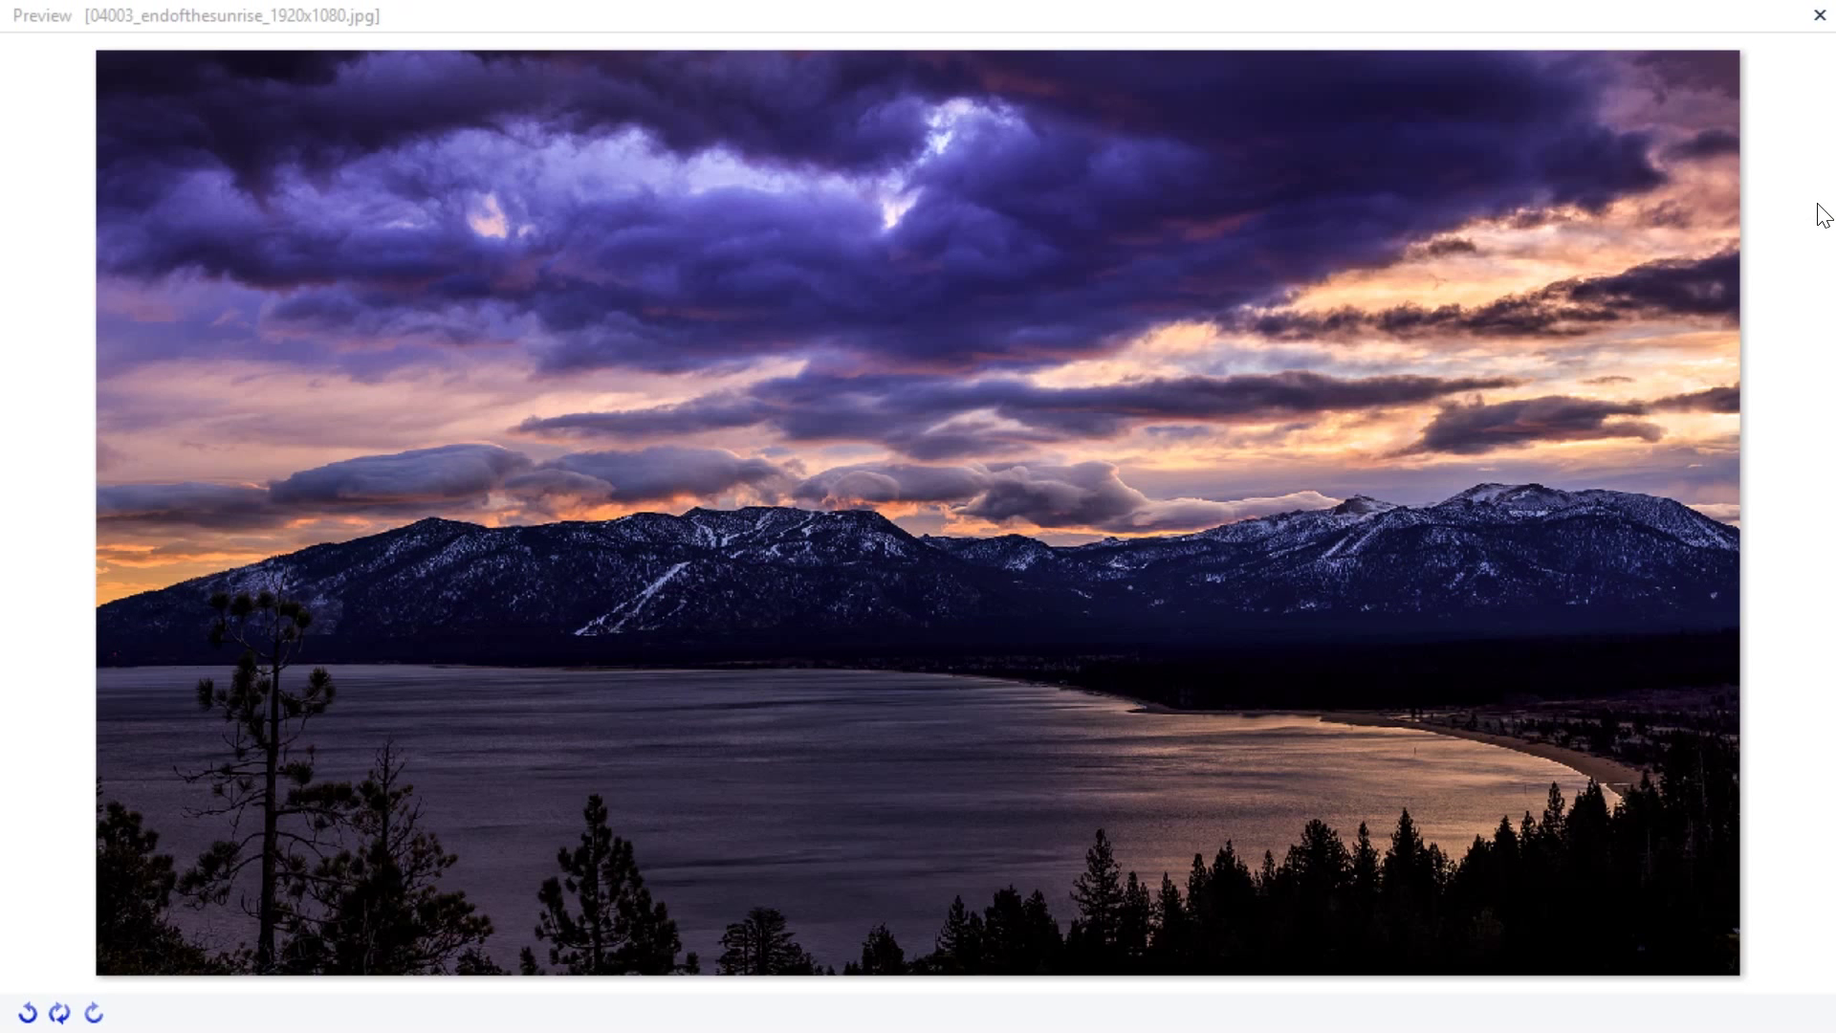
{"action": "left_click", "coordinate": [1818, 14]}
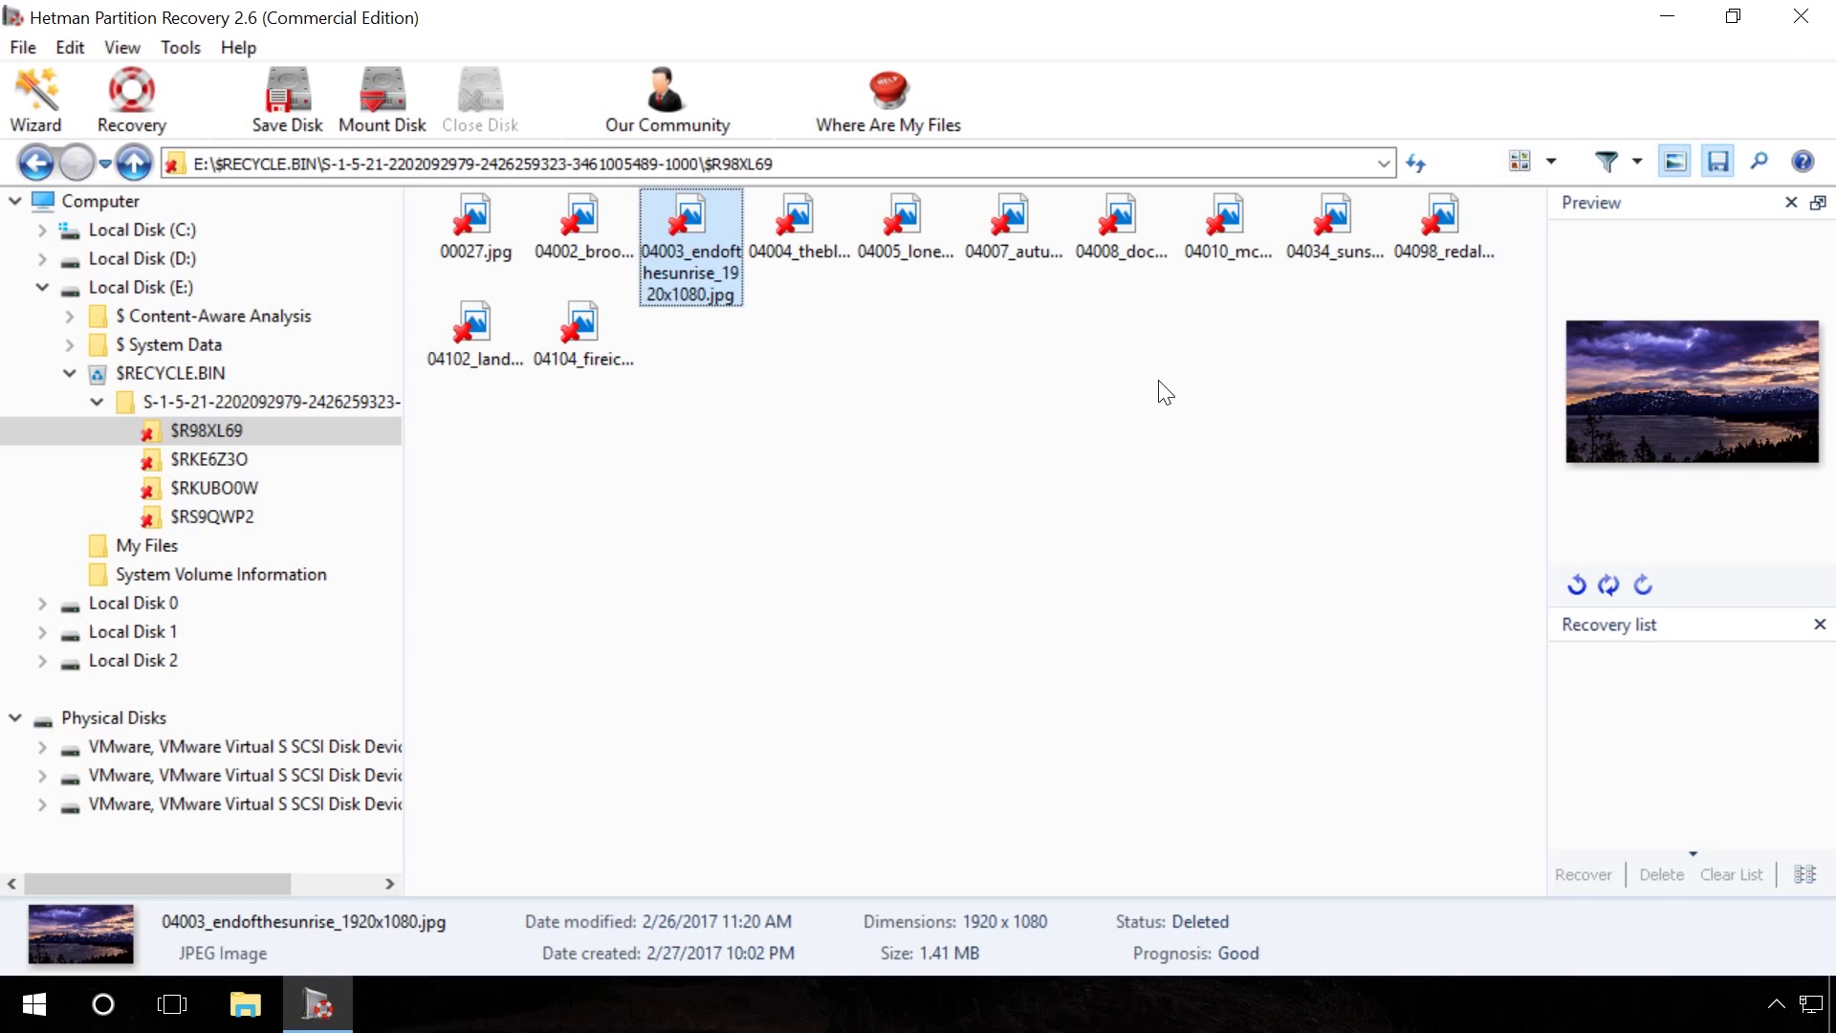